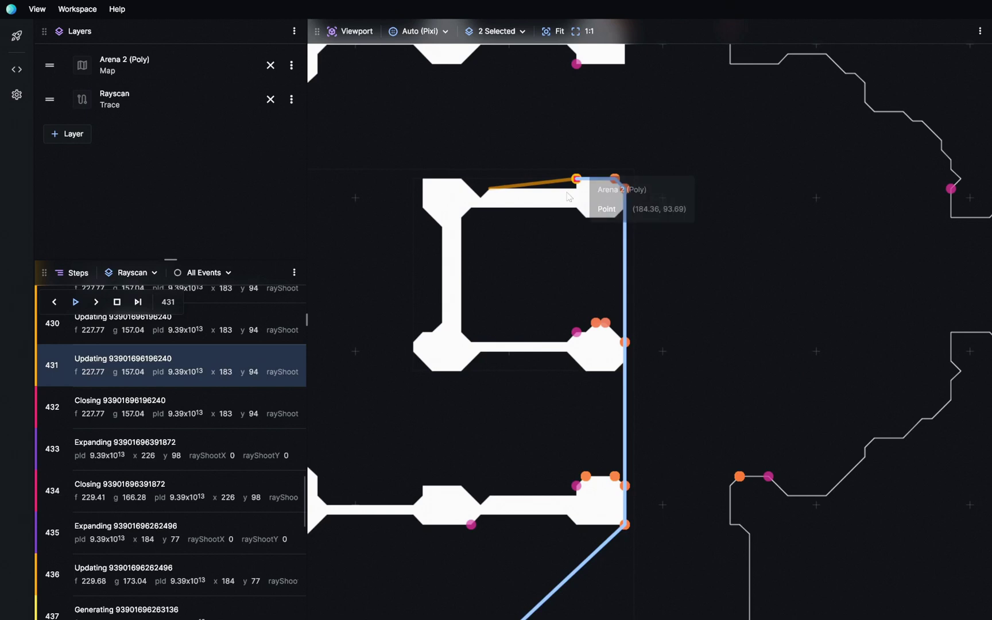
Open the Rayscan event's popup on the trace and view its full properties.
{"action": "scroll", "coordinate": [592, 173], "scroll_direction": "up", "scroll_amount": 5}
{"action": "left_click", "coordinate": [592, 165]}
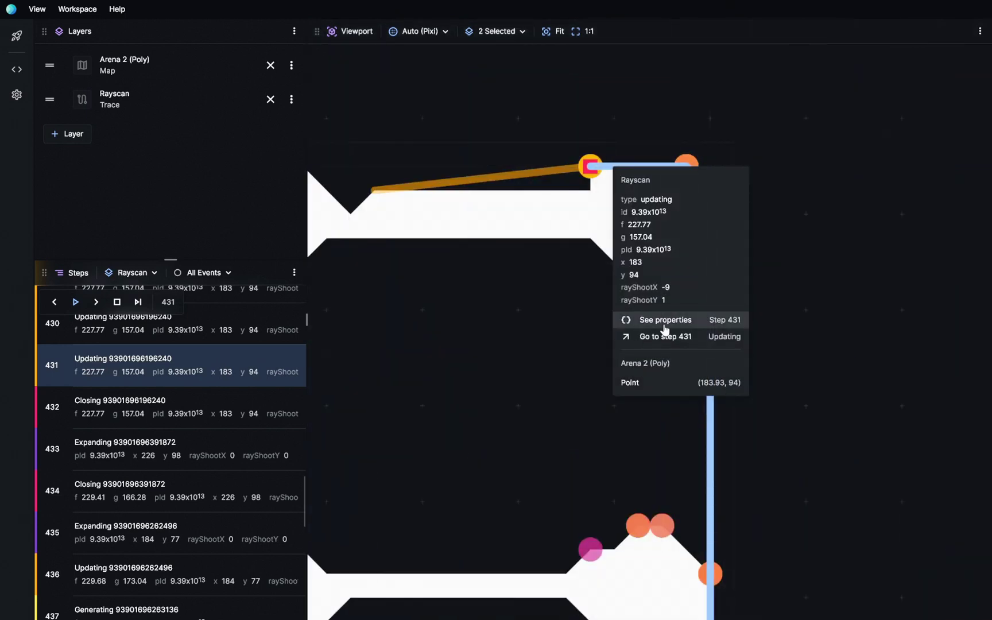
{"action": "left_click", "coordinate": [664, 325]}
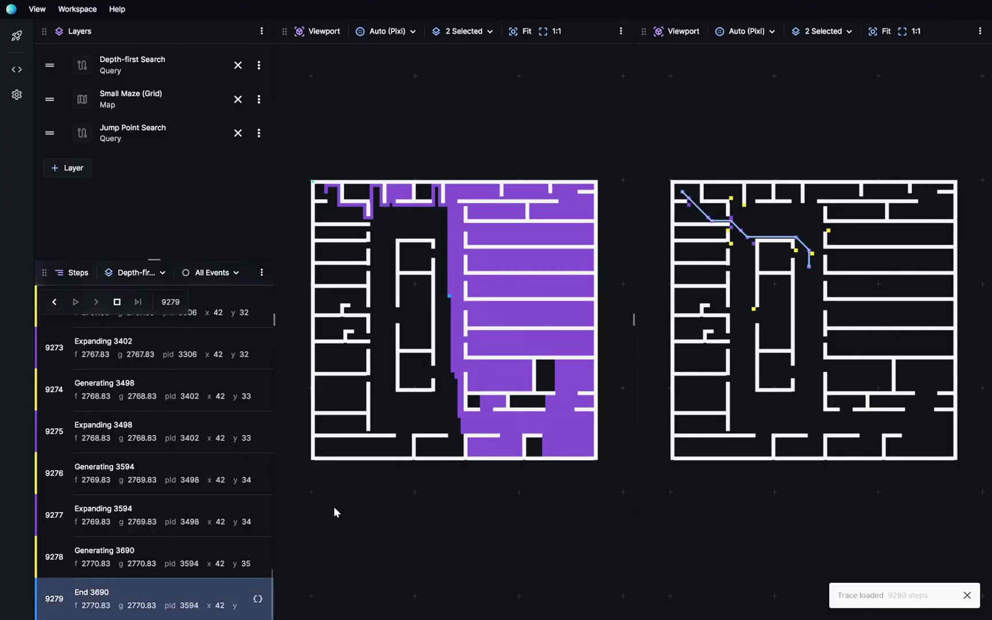
Zoom into the left Depth-first Search maze and the right Jump Point Search maze.
{"action": "scroll", "coordinate": [454, 316], "scroll_direction": "up", "scroll_amount": 5}
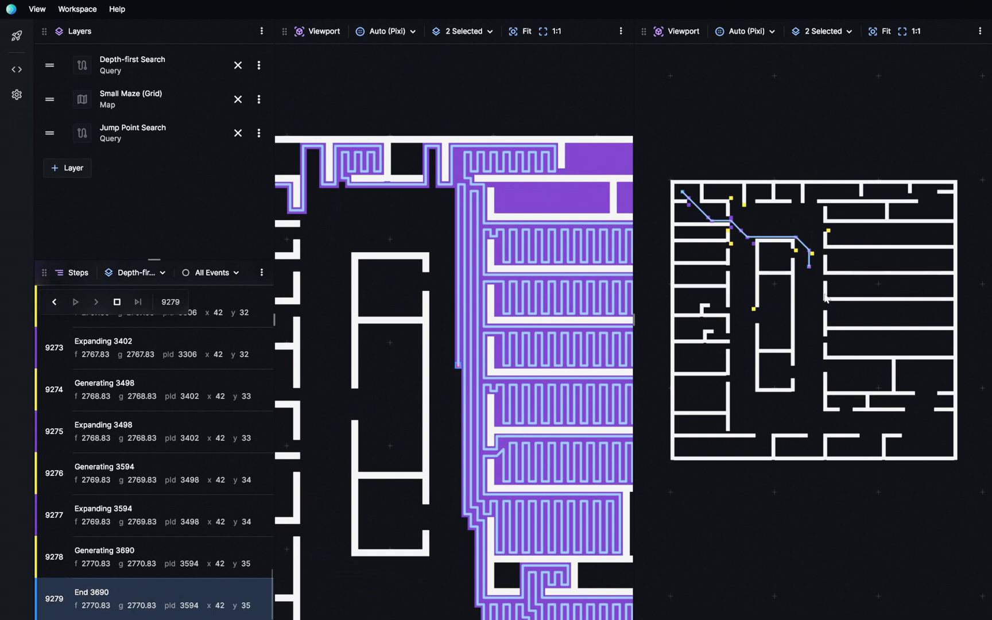
{"action": "scroll", "coordinate": [825, 298], "scroll_direction": "up", "scroll_amount": 5}
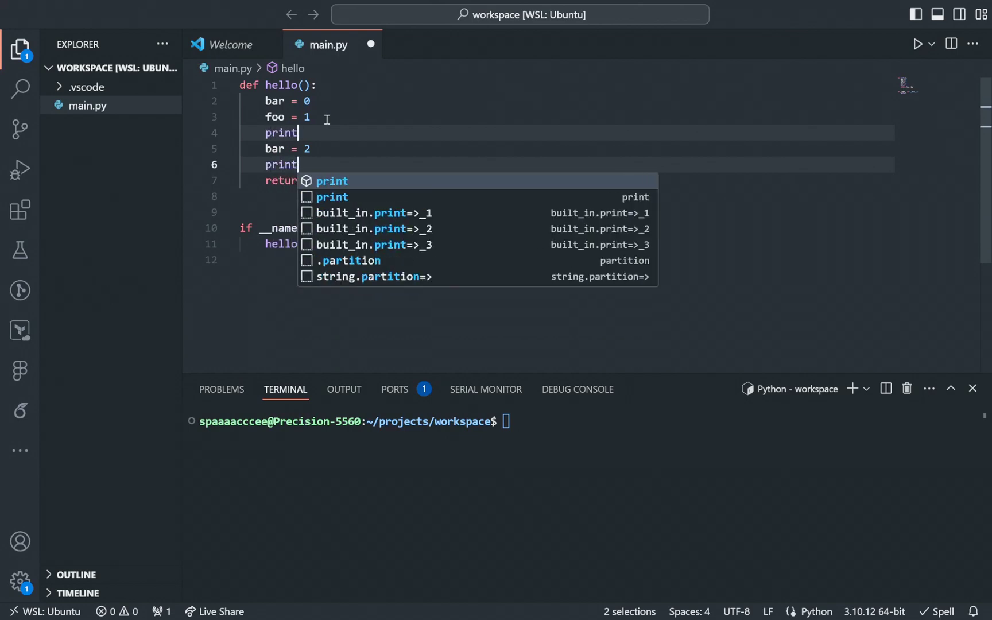
On both cursor lines, complete print(foo) and add print(bar) on a new line below.
{"action": "type", "text": "(foo)"}
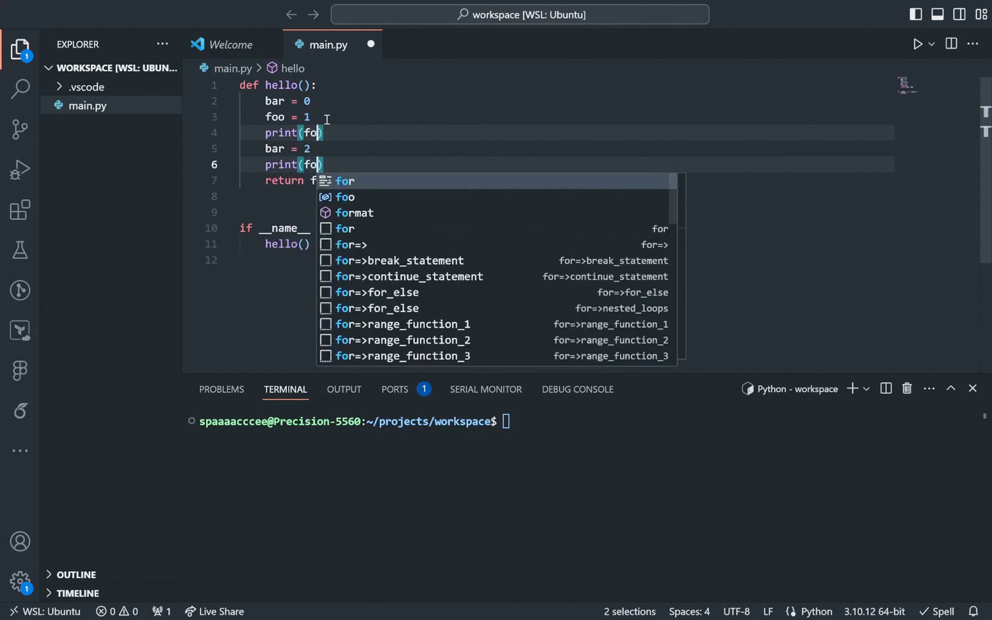
{"action": "key", "text": "Return"}
{"action": "type", "text": "print(bar"}
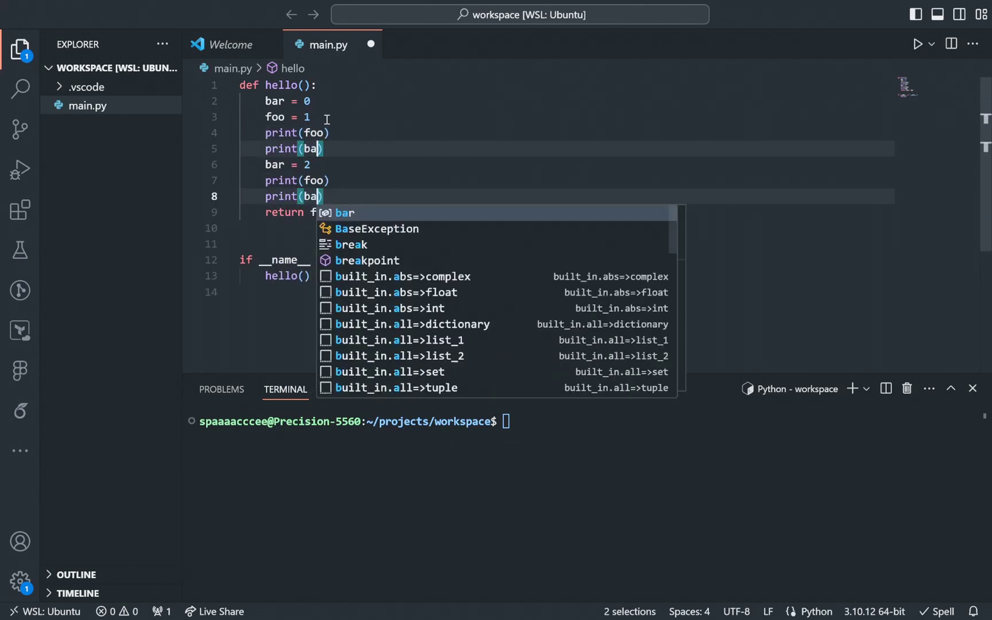
{"action": "key", "text": "Escape"}
{"action": "key", "text": "Escape"}
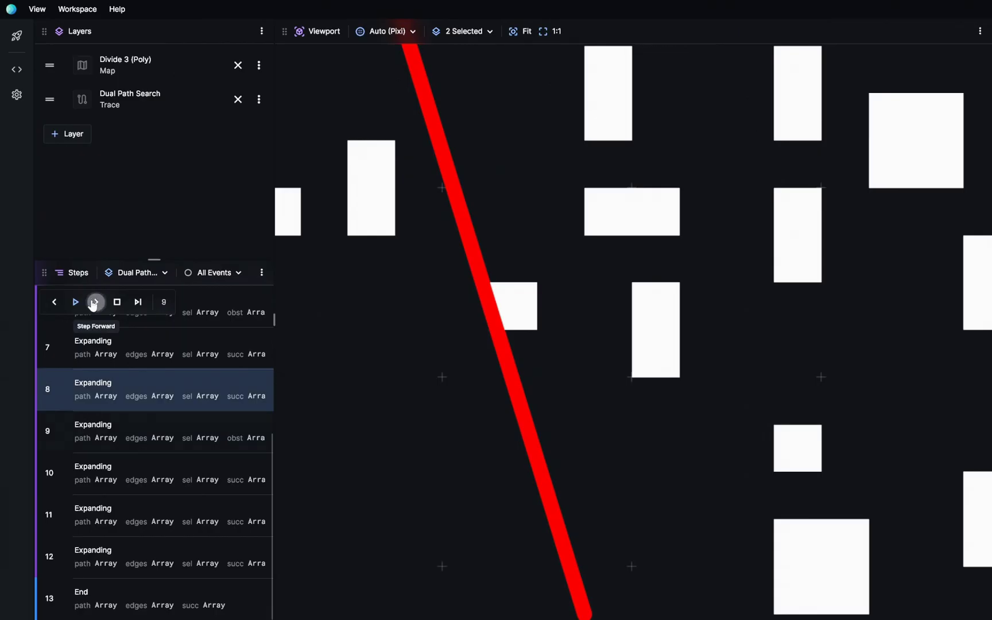
Advance Dual Path Search to step 9 and inspect the successor ray's popover.
{"action": "left_click", "coordinate": [95, 302]}
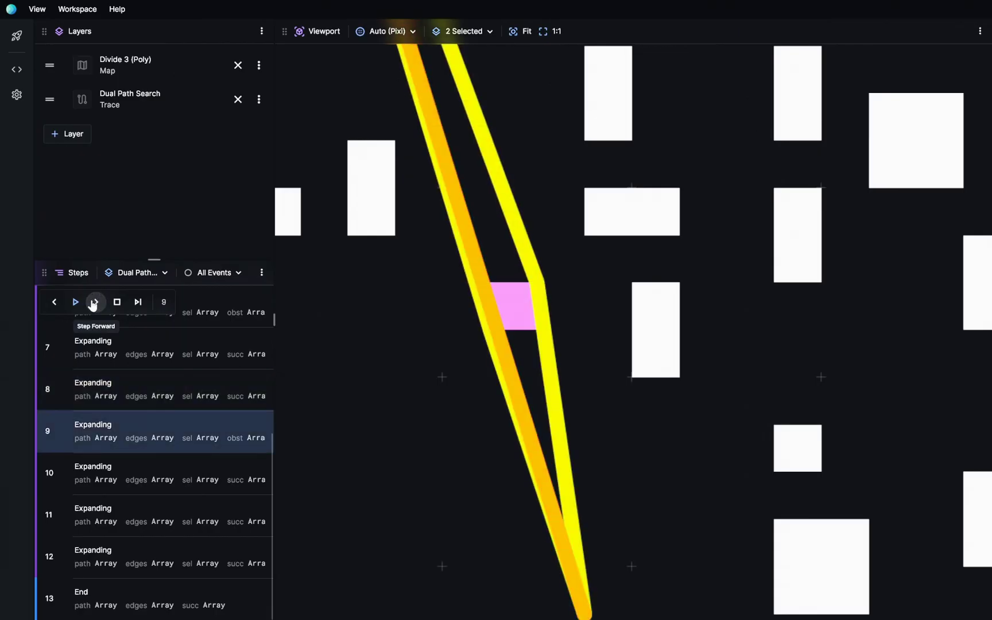
{"action": "left_click", "coordinate": [534, 290]}
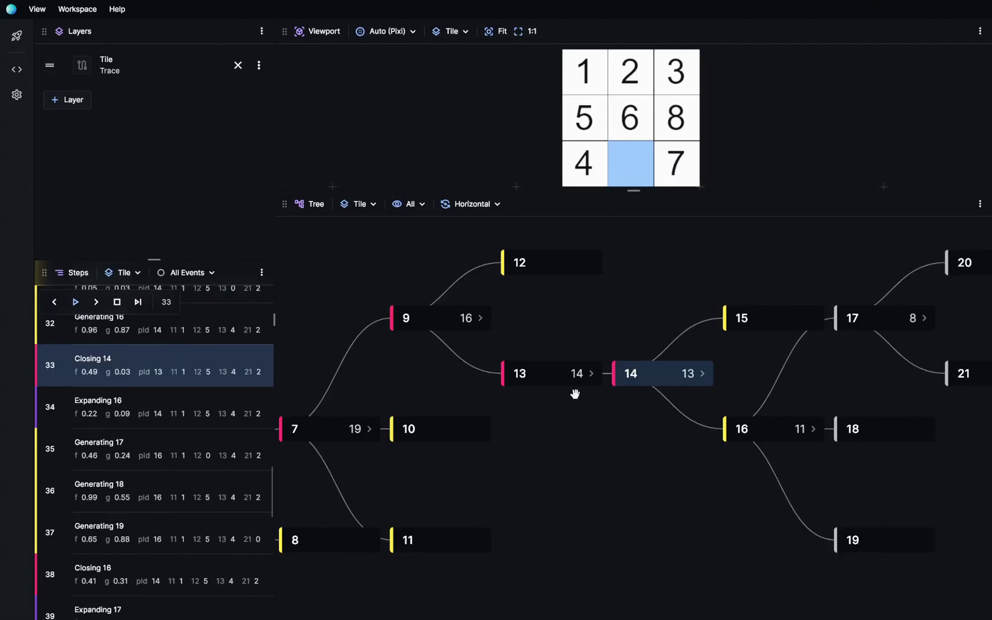
Pan the Tile search tree and jump to step 31, where node 15 was generated.
{"action": "left_click_drag", "start_coordinate": [731, 387], "coordinate": [574, 397]}
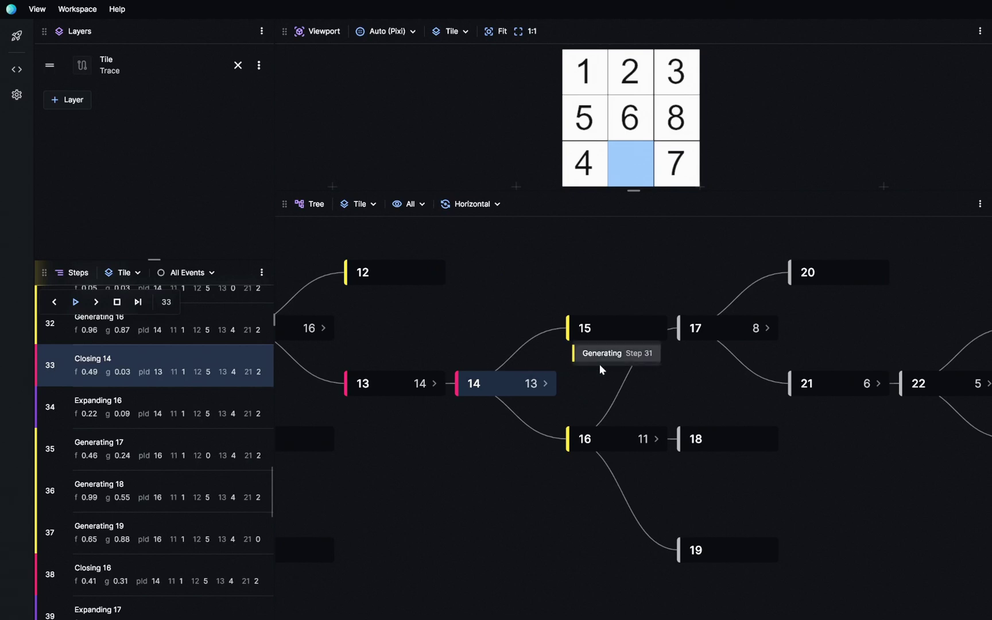
{"action": "left_click", "coordinate": [608, 355]}
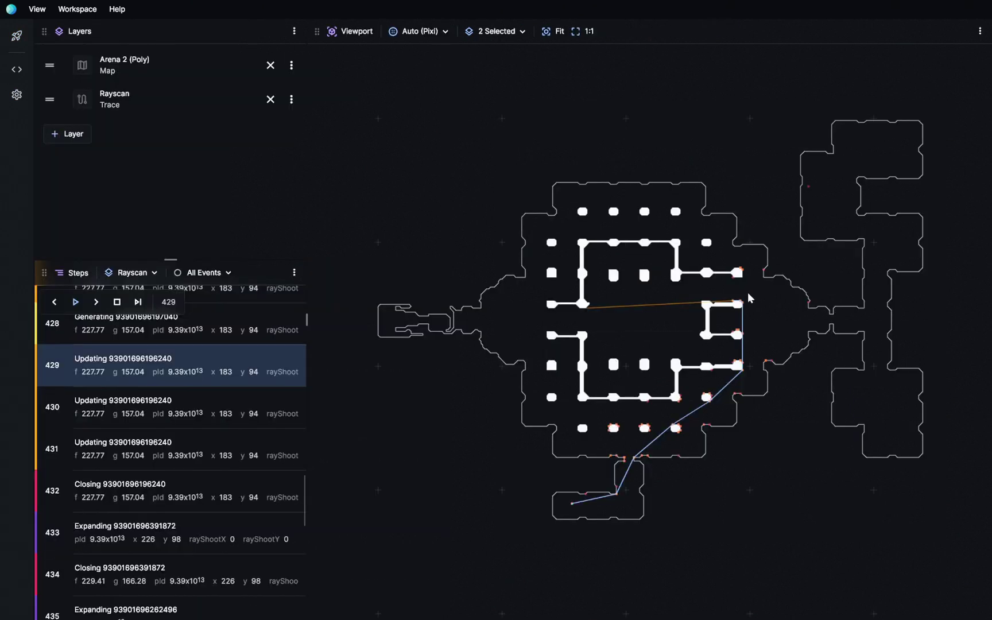
{"action": "scroll", "coordinate": [747, 292], "scroll_direction": "up", "scroll_amount": 5}
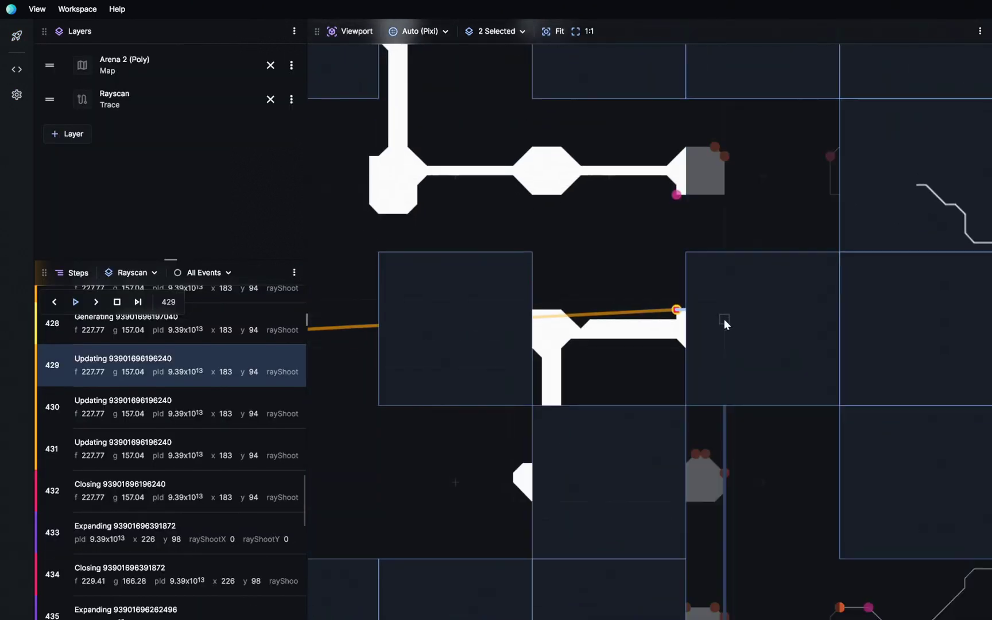
Advance the trace to step 8 and scroll down the documentation Overview page.
{"action": "left_click", "coordinate": [93, 302]}
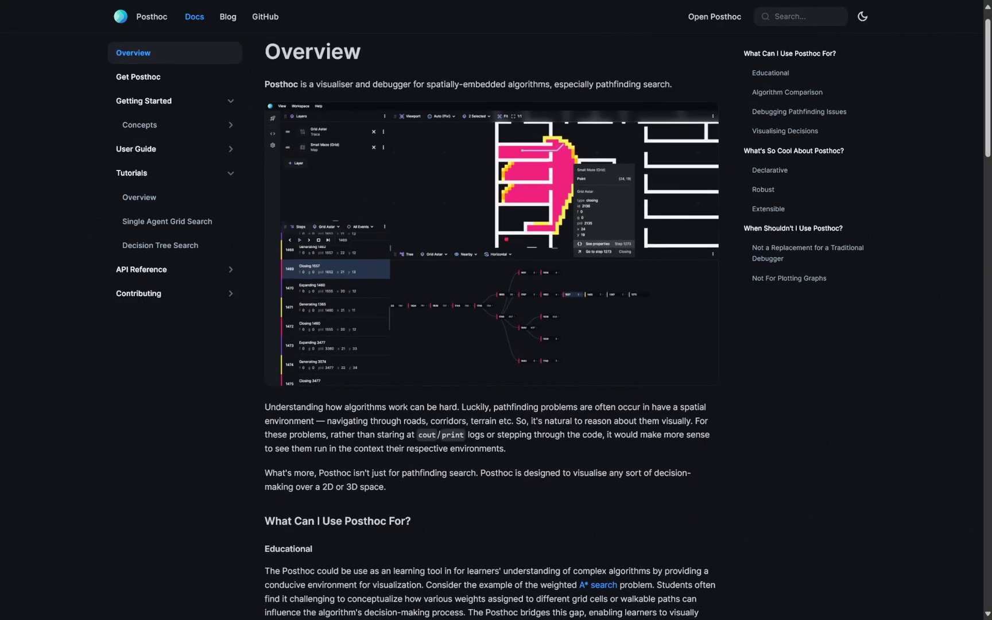
{"action": "scroll", "coordinate": [488, 333], "scroll_direction": "down", "scroll_amount": 1}
{"action": "scroll", "coordinate": [489, 333], "scroll_direction": "down", "scroll_amount": 1}
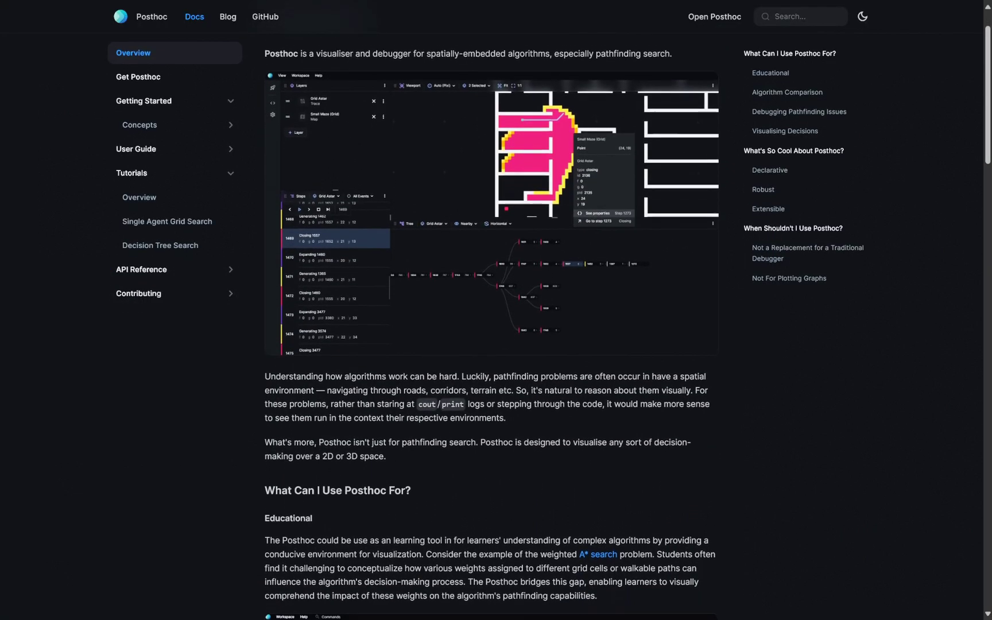
{"action": "scroll", "coordinate": [488, 333], "scroll_direction": "down", "scroll_amount": 1}
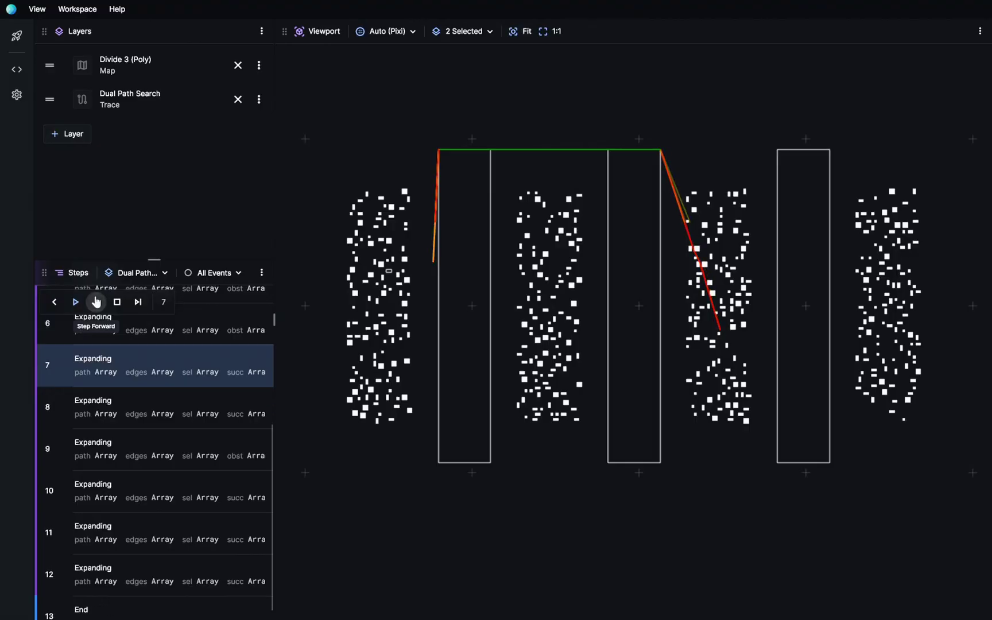
Advance Dual Path Search, inspect the orange path segment, and zoom into the Lots Of Agents map.
{"action": "left_click", "coordinate": [96, 303]}
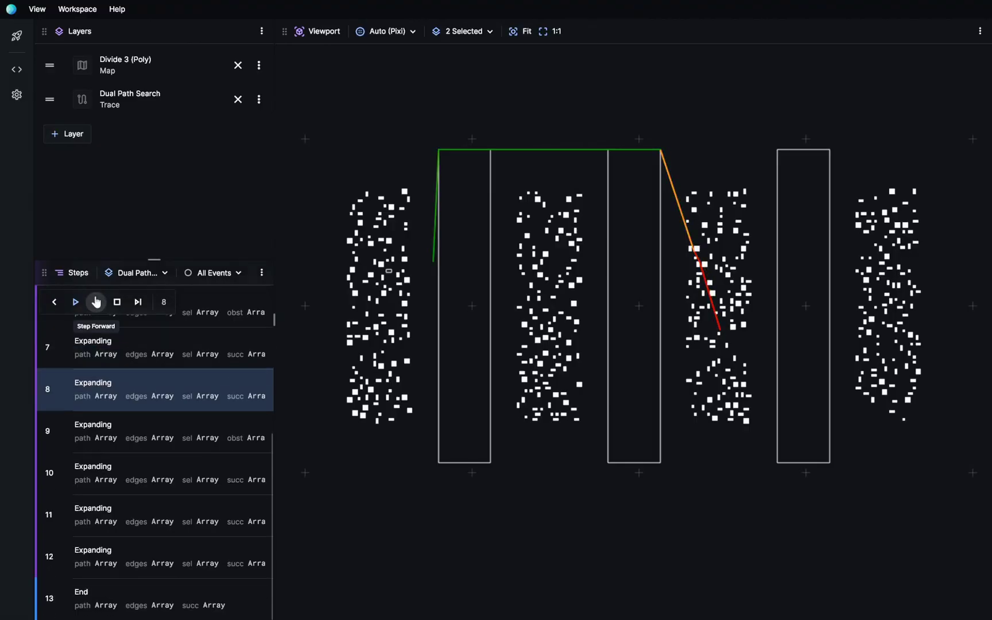
{"action": "left_click", "coordinate": [676, 181]}
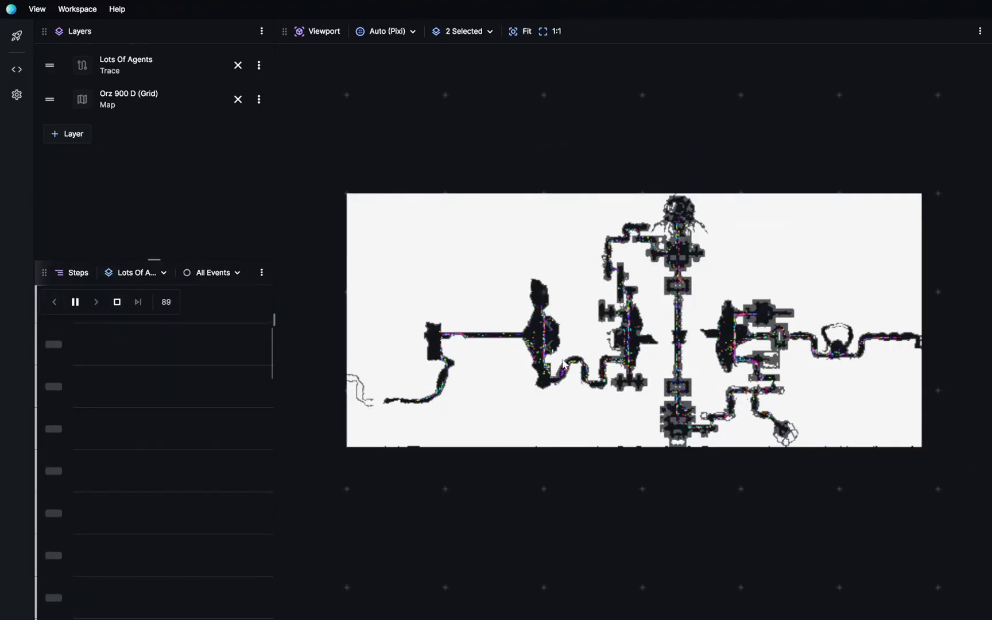
{"action": "scroll", "coordinate": [544, 376], "scroll_direction": "up", "scroll_amount": 3}
{"action": "scroll", "coordinate": [544, 376], "scroll_direction": "up", "scroll_amount": 10}
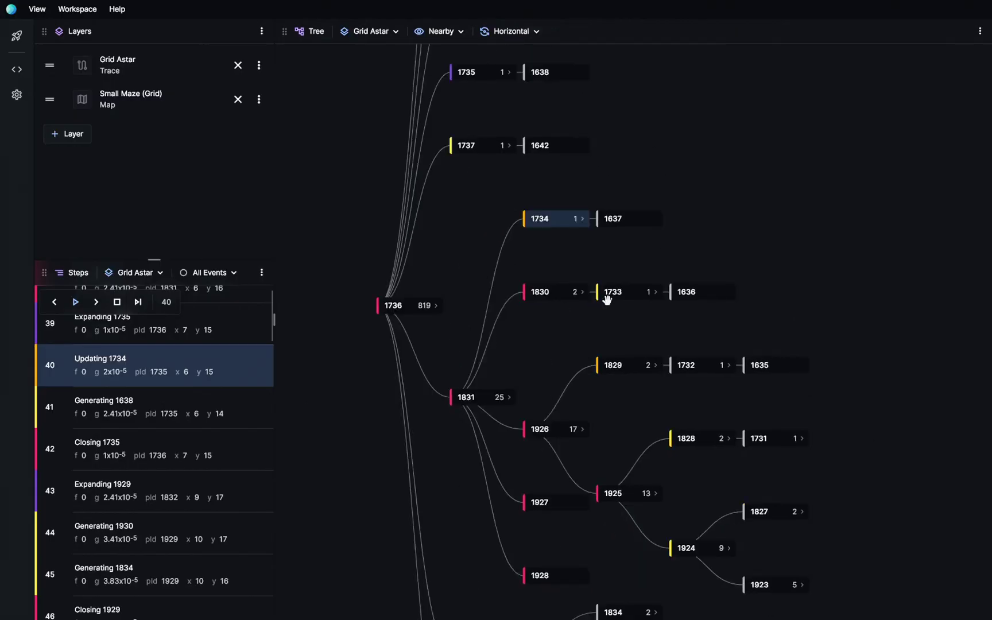
Step Grid Astar to step 42 (Closing 1735), then import the A* trace file onto Small Maze.
{"action": "left_click", "coordinate": [119, 407]}
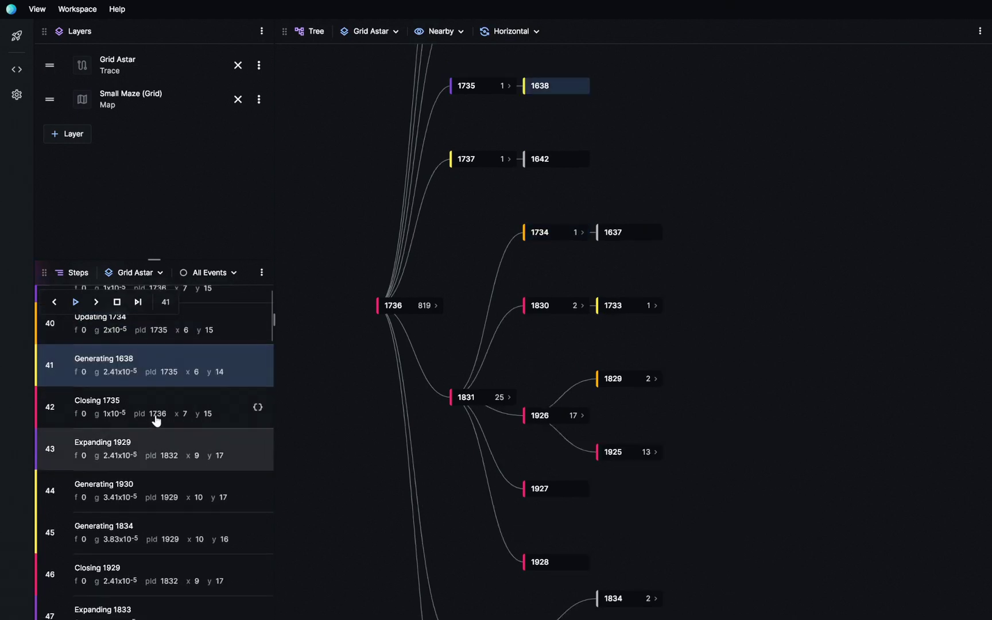
{"action": "left_click", "coordinate": [155, 374]}
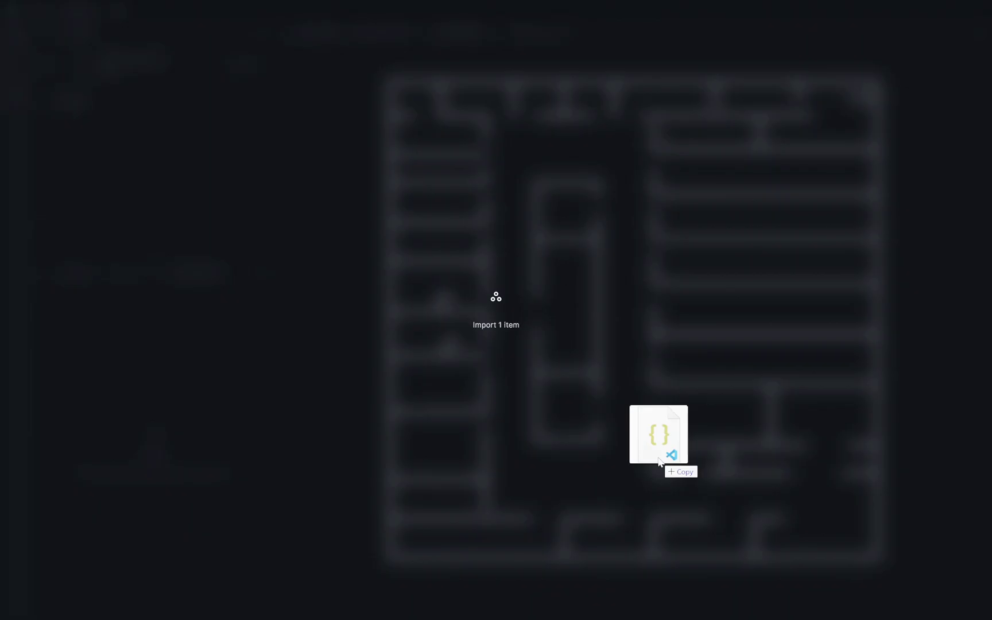
{"action": "left_click_drag", "start_coordinate": [658, 456], "coordinate": [507, 315]}
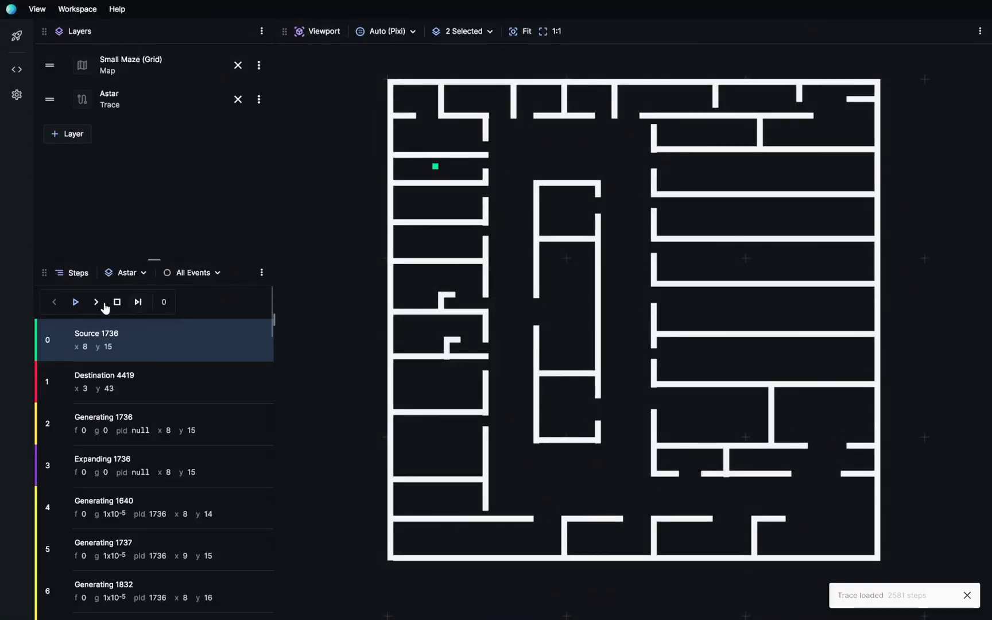
Play the A* search animation across Small Maze.
{"action": "left_click", "coordinate": [75, 302]}
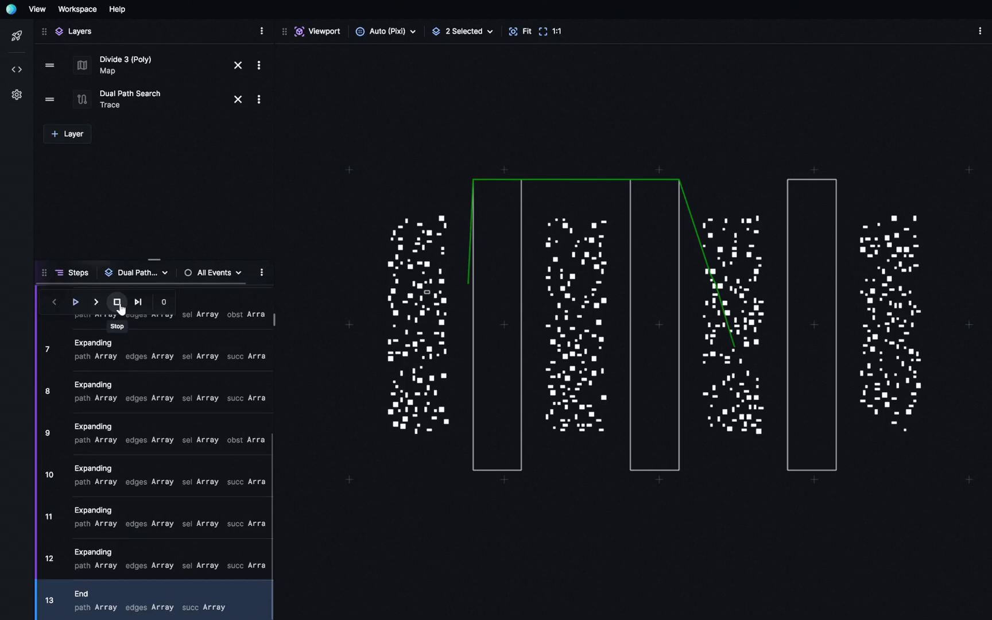
Stop the Dual Path Search trace to return it to step 0.
{"action": "left_click", "coordinate": [118, 304]}
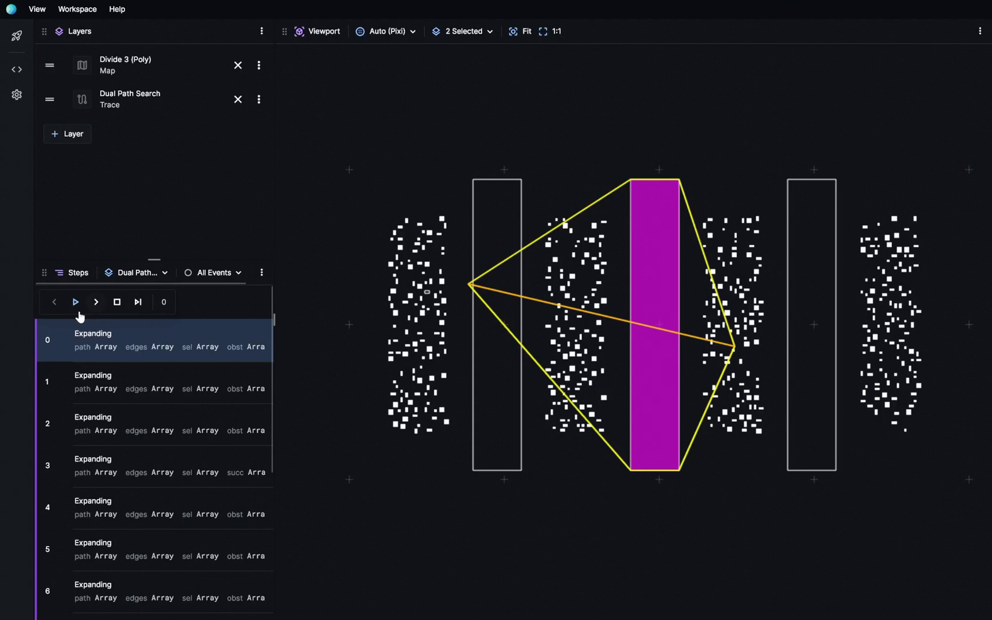
Step the Dual Path Search trace forward to step 3.
{"action": "left_click", "coordinate": [97, 303]}
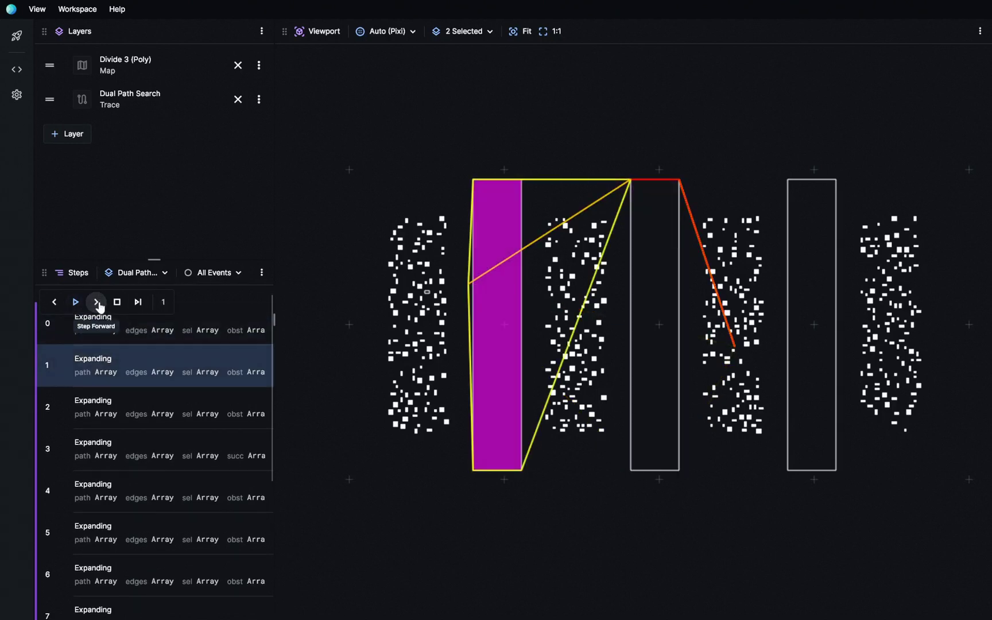
{"action": "left_click", "coordinate": [96, 303]}
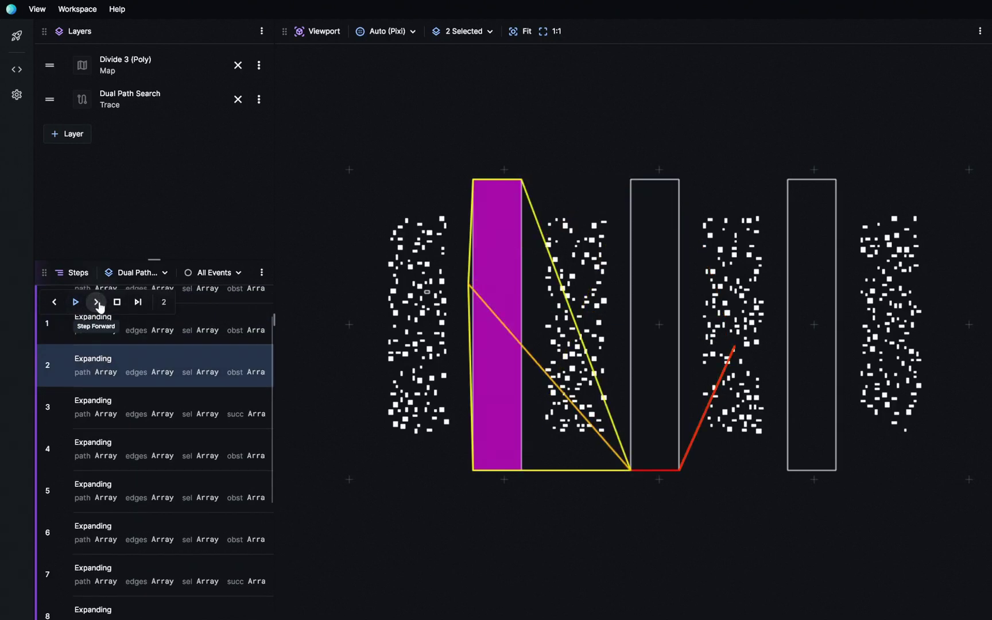
{"action": "left_click", "coordinate": [97, 304]}
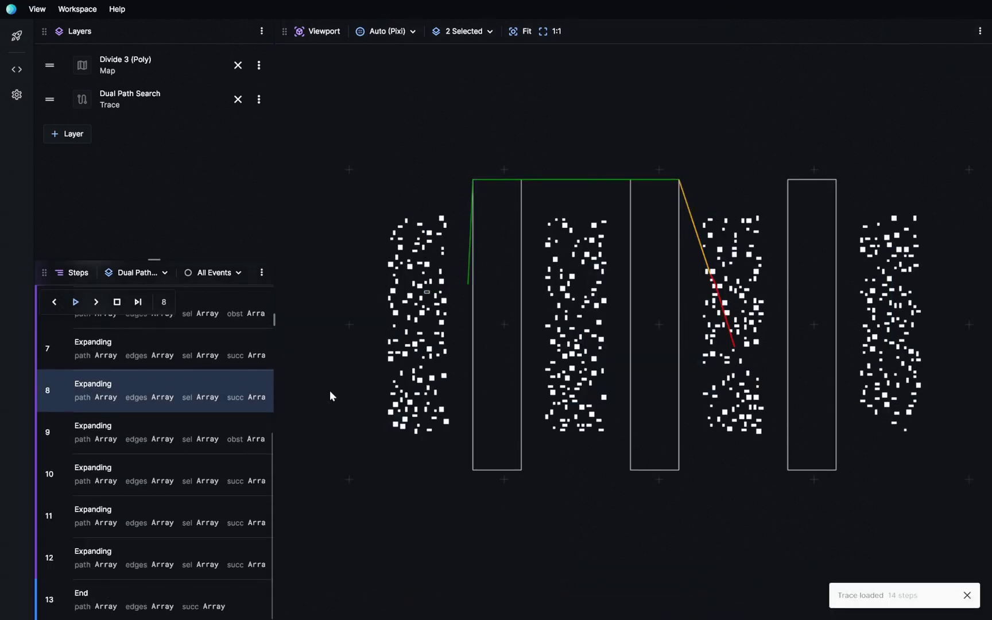
Restart the trace and step forward to step 6, zooming in on the Divide 3 map.
{"action": "left_click", "coordinate": [97, 302]}
{"action": "left_click", "coordinate": [97, 303]}
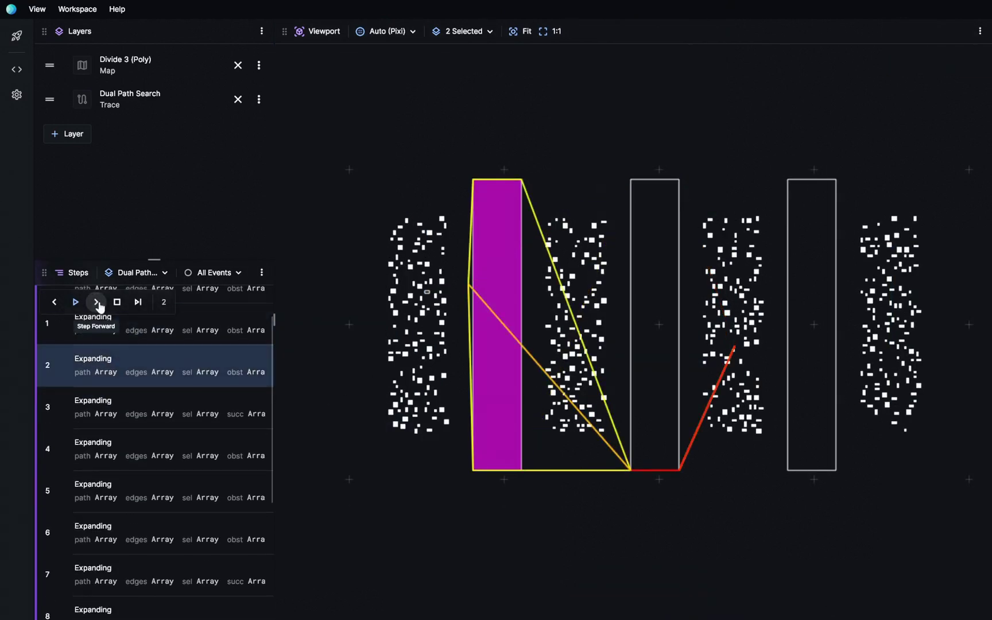
{"action": "left_click", "coordinate": [97, 303]}
{"action": "left_click", "coordinate": [97, 302]}
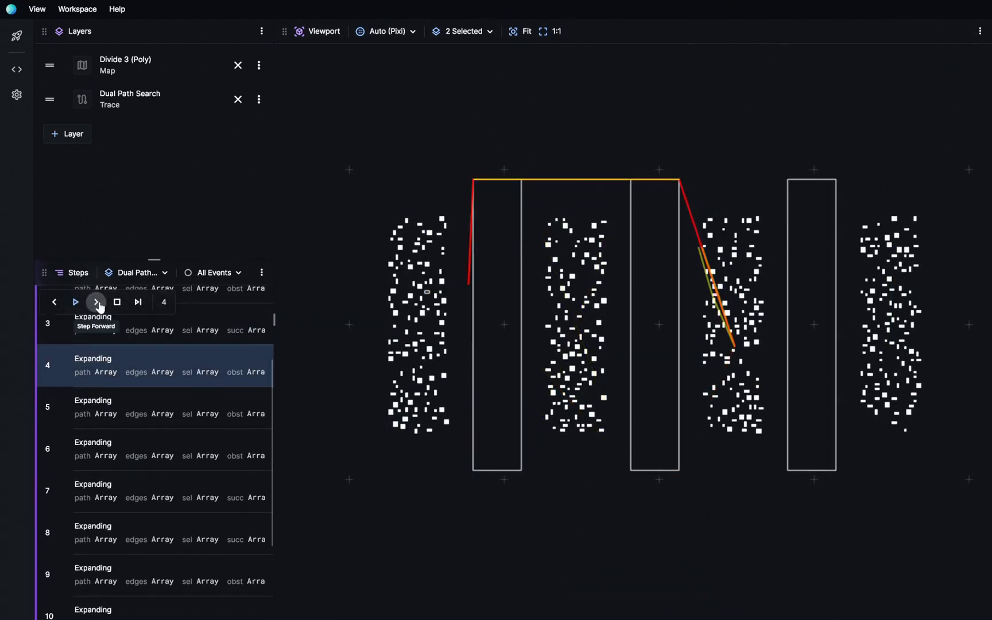
{"action": "left_click", "coordinate": [97, 302]}
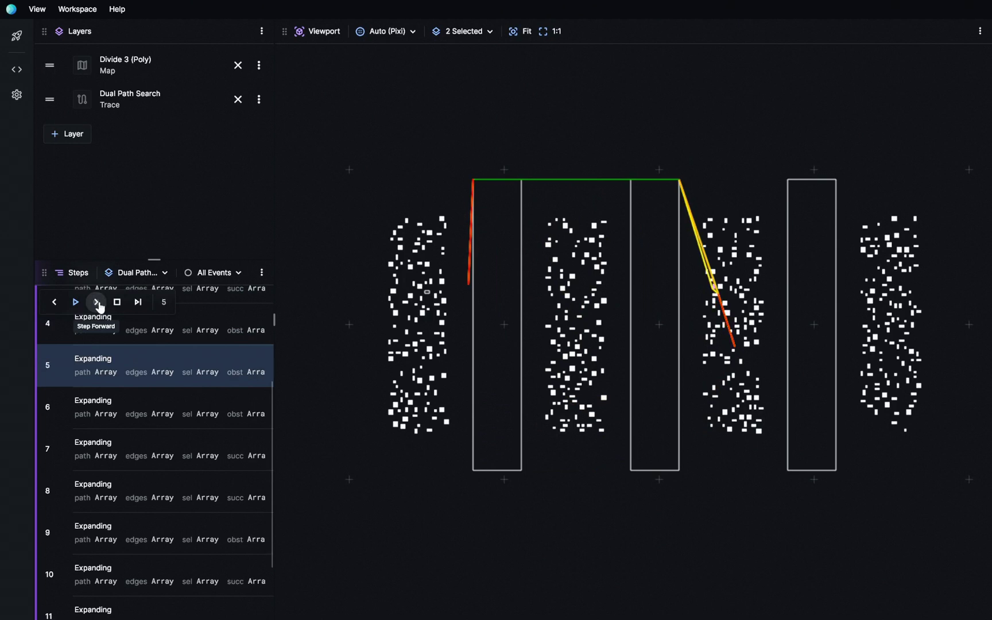
{"action": "left_click", "coordinate": [97, 302]}
{"action": "scroll", "coordinate": [712, 293], "scroll_direction": "up", "scroll_amount": 5}
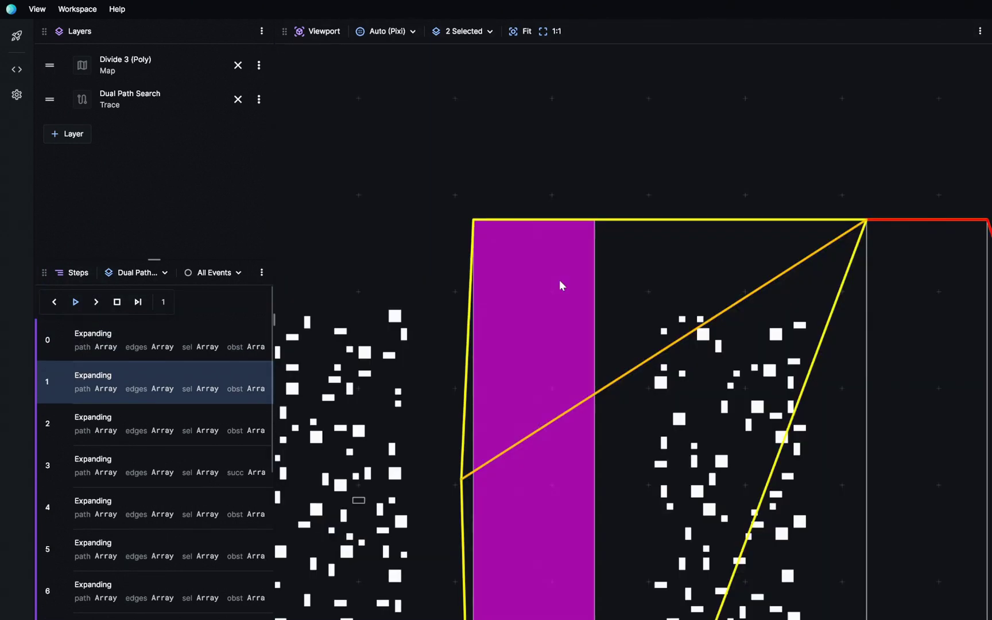
{"action": "scroll", "coordinate": [582, 271], "scroll_direction": "up", "scroll_amount": 5}
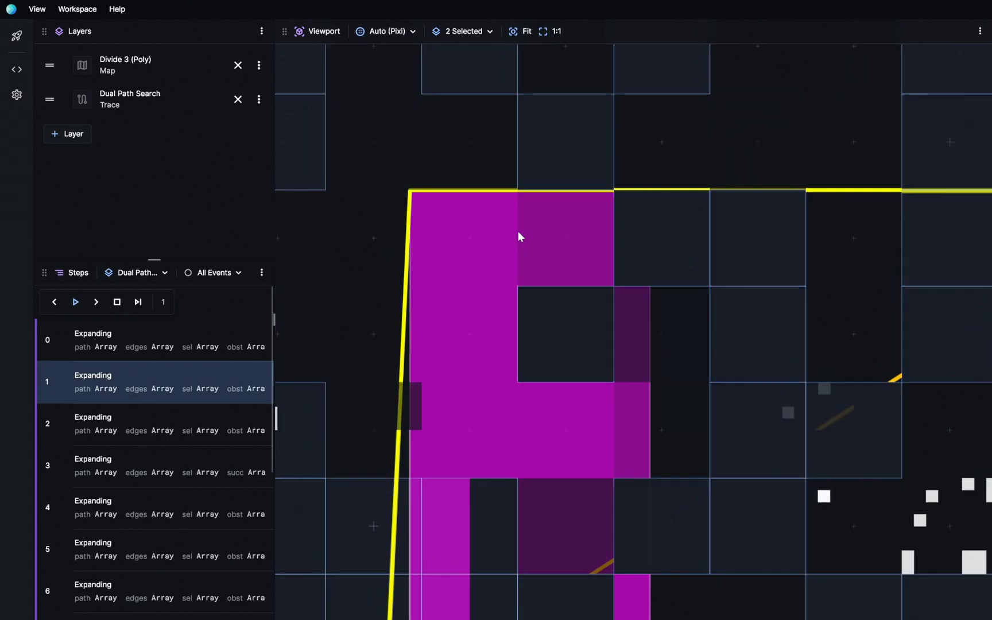
{"action": "scroll", "coordinate": [399, 181], "scroll_direction": "down", "scroll_amount": 8}
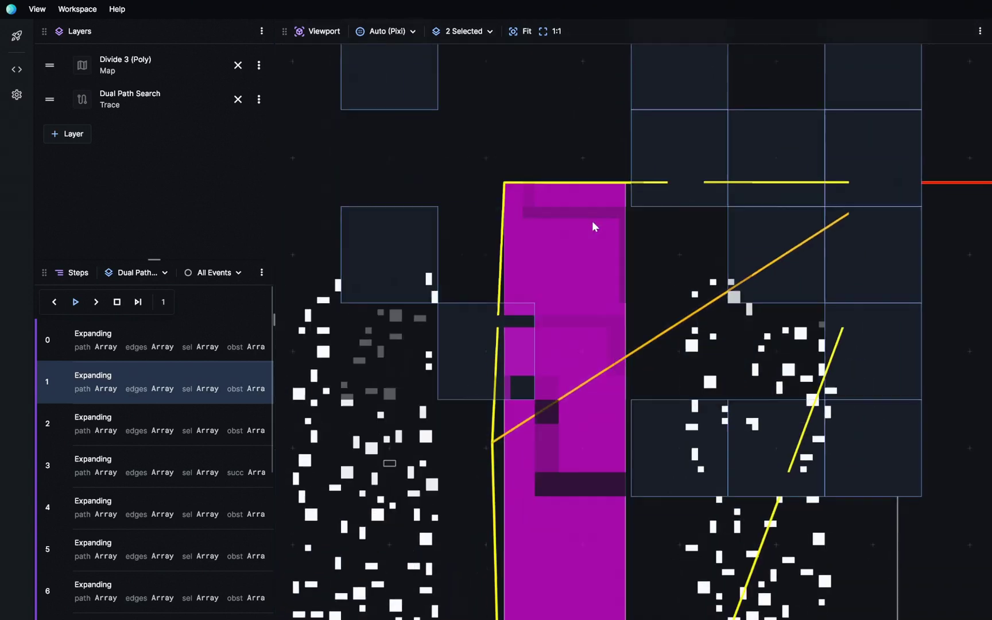
{"action": "scroll", "coordinate": [533, 362], "scroll_direction": "up", "scroll_amount": 5}
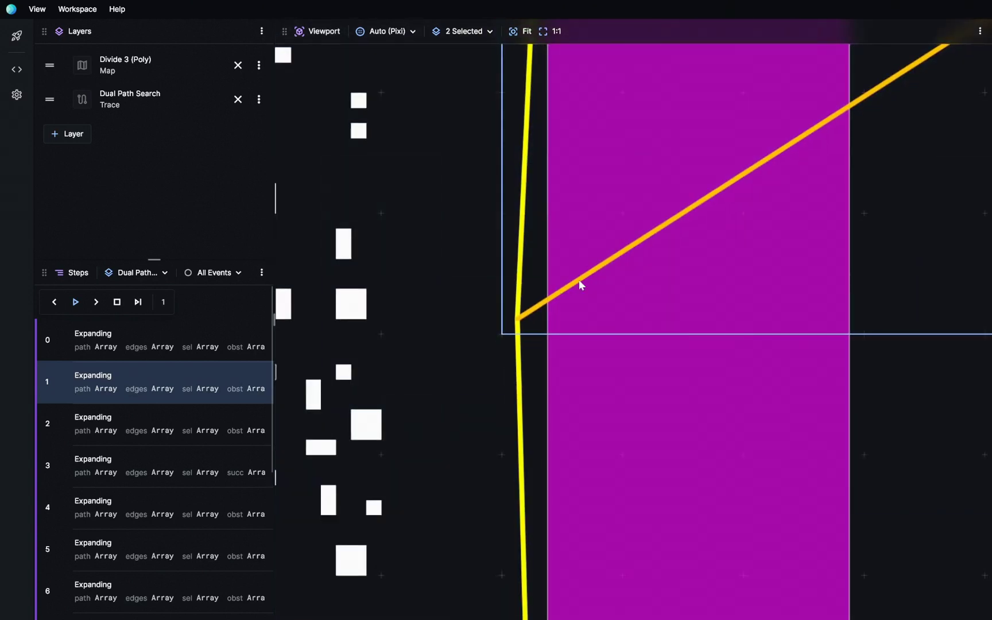
{"action": "scroll", "coordinate": [149, 488], "scroll_direction": "down", "scroll_amount": 4}
Jump to step 8, compare steps 8–10, and inspect step 9's successors and ray.
{"action": "left_click", "coordinate": [151, 456]}
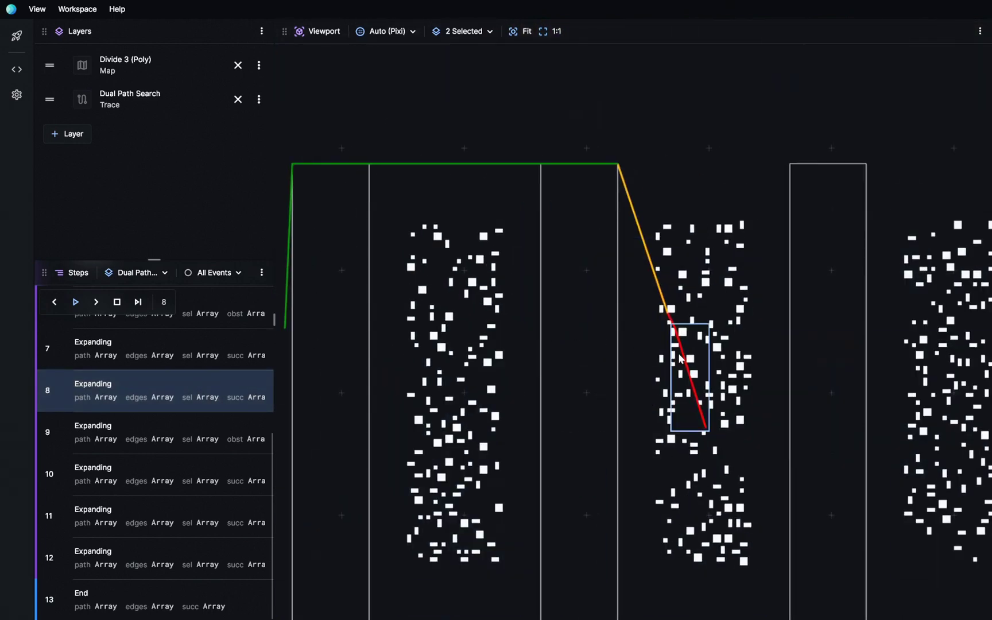
{"action": "scroll", "coordinate": [679, 359], "scroll_direction": "up", "scroll_amount": 2}
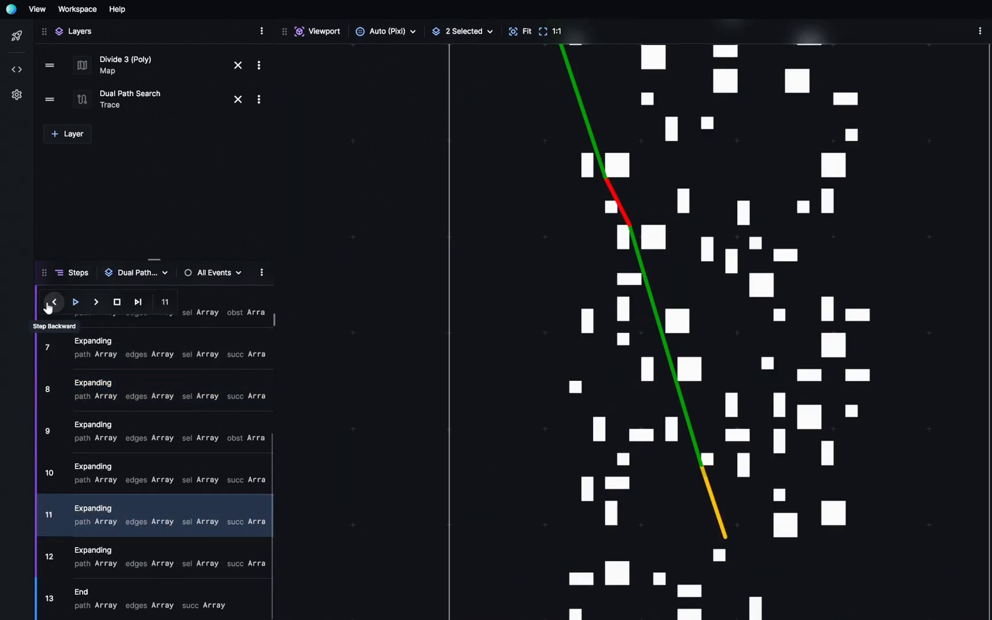
{"action": "left_click", "coordinate": [48, 304]}
{"action": "left_click", "coordinate": [48, 304]}
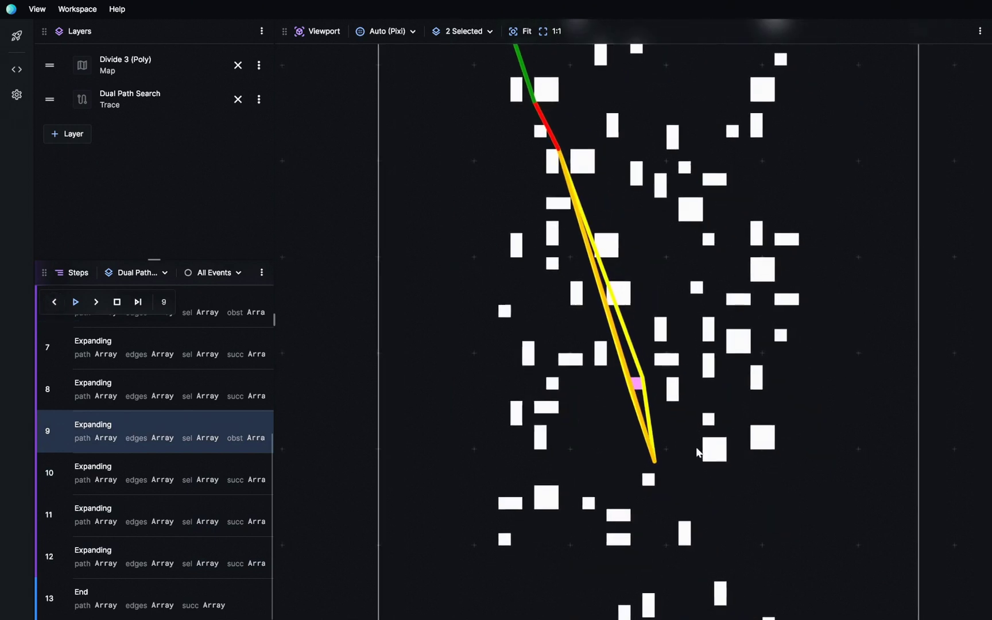
{"action": "scroll", "coordinate": [688, 407], "scroll_direction": "up", "scroll_amount": 5}
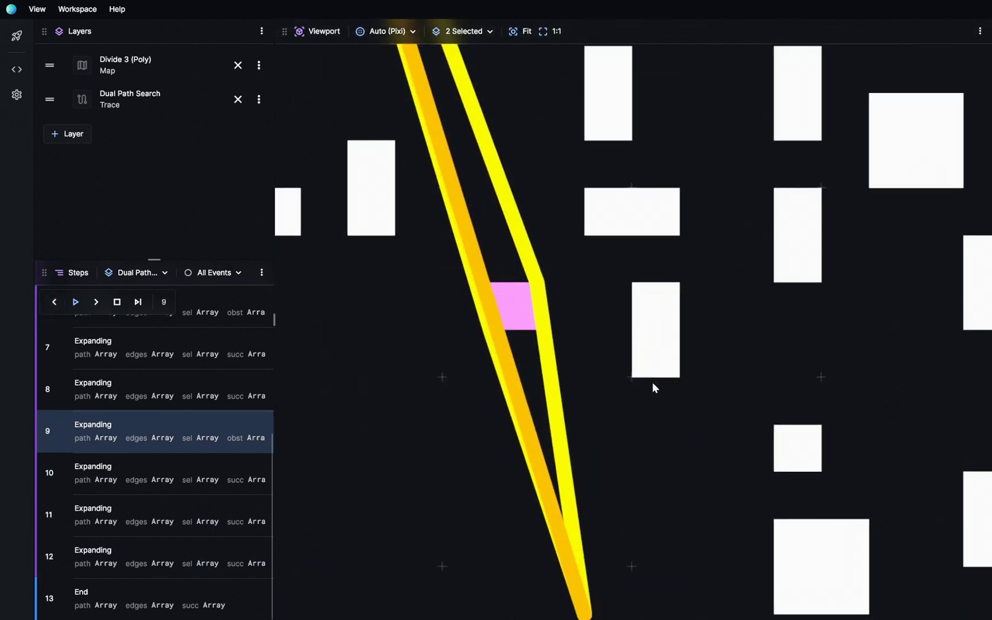
{"action": "left_click", "coordinate": [55, 304]}
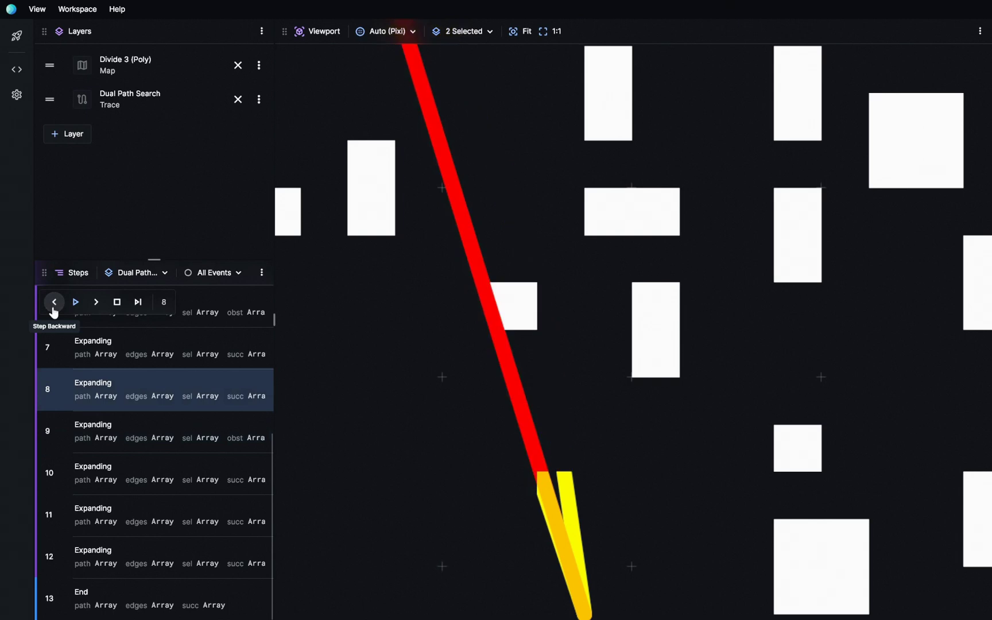
{"action": "left_click", "coordinate": [94, 303]}
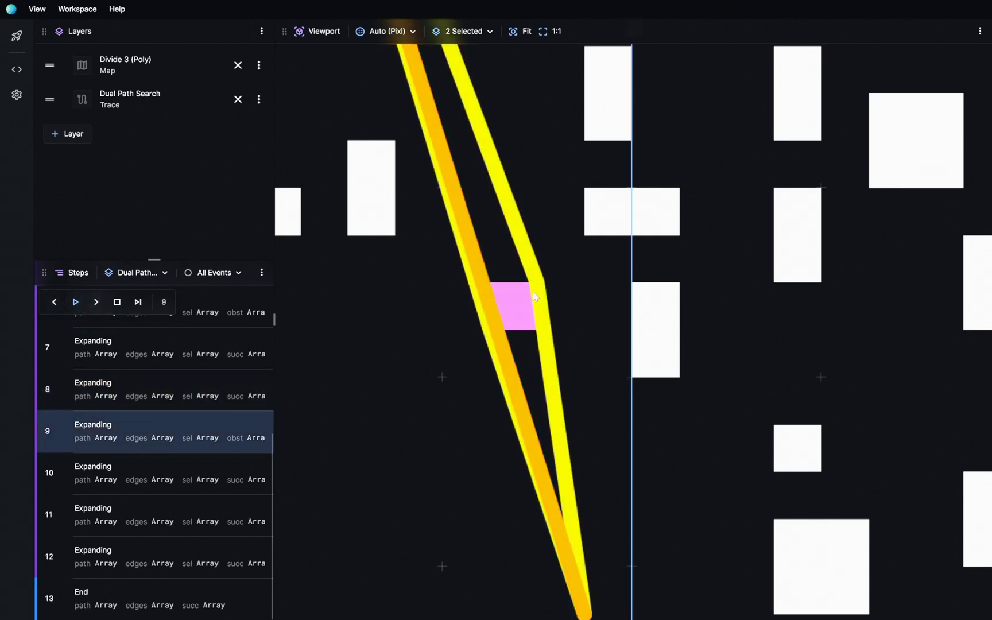
{"action": "left_click", "coordinate": [534, 290]}
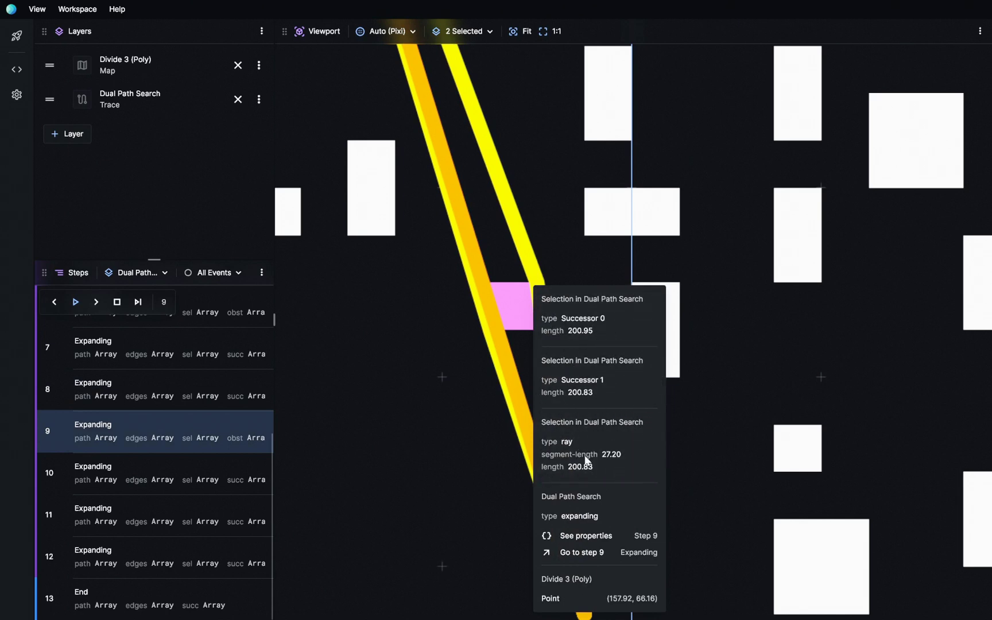
{"action": "left_click", "coordinate": [446, 288]}
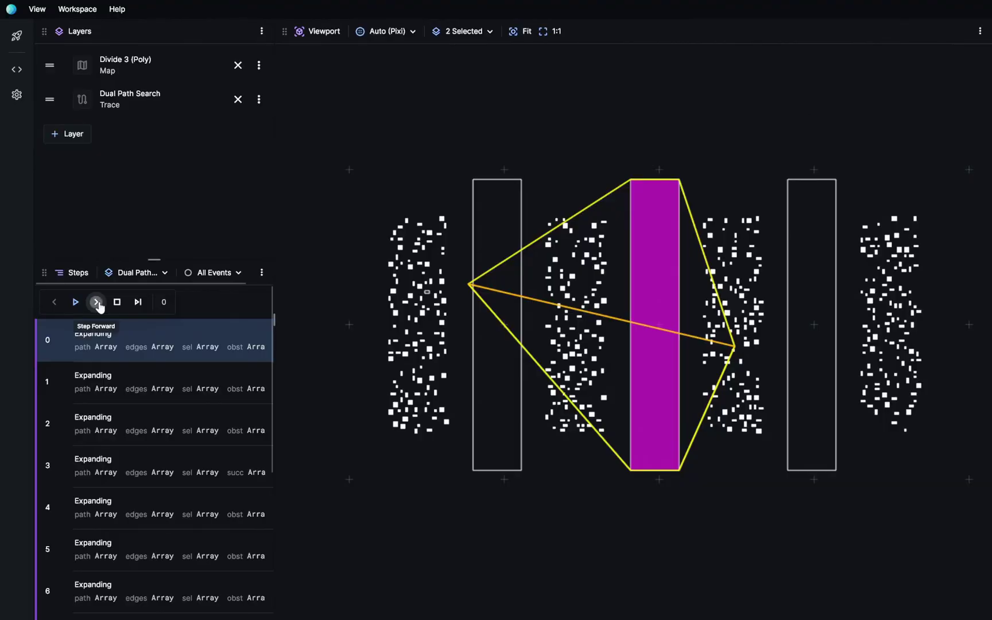
Replay the opening steps from step 0 forward to step 5.
{"action": "left_click", "coordinate": [97, 303]}
{"action": "left_click", "coordinate": [96, 302]}
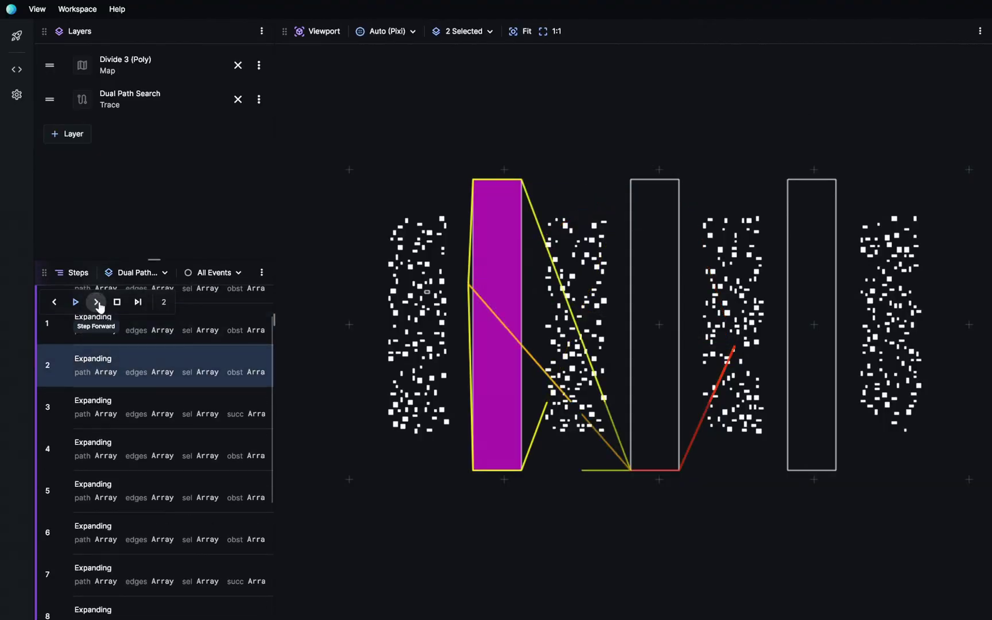
{"action": "left_click", "coordinate": [97, 303]}
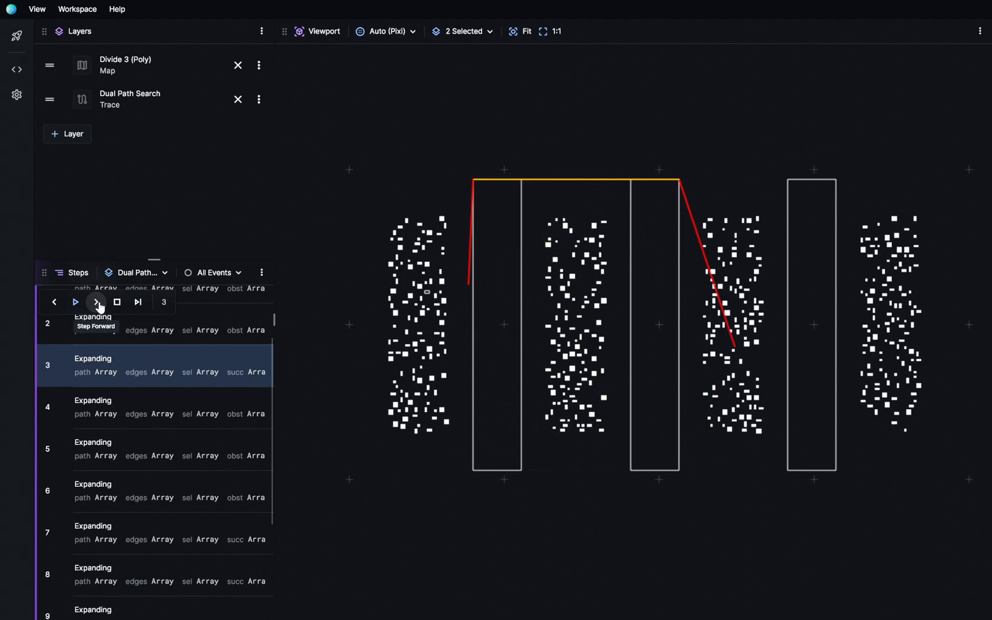
{"action": "left_click", "coordinate": [96, 303]}
{"action": "left_click", "coordinate": [97, 303]}
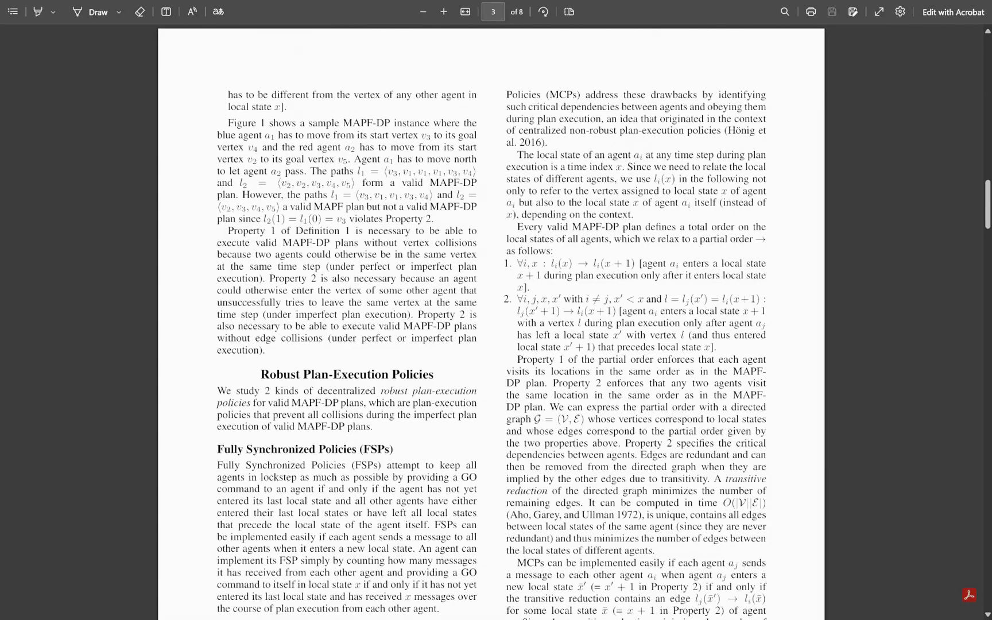
{"action": "scroll", "coordinate": [491, 322], "scroll_direction": "down", "scroll_amount": 5}
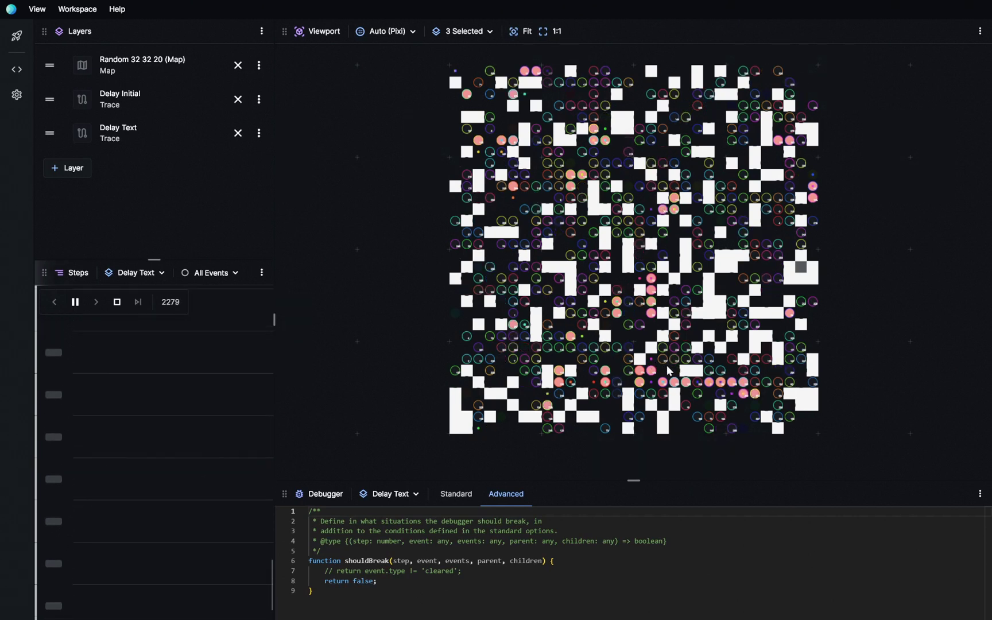
Zoom and pan across the Delay Text map to read the numbered agent circles up close.
{"action": "scroll", "coordinate": [674, 372], "scroll_direction": "up", "scroll_amount": 5}
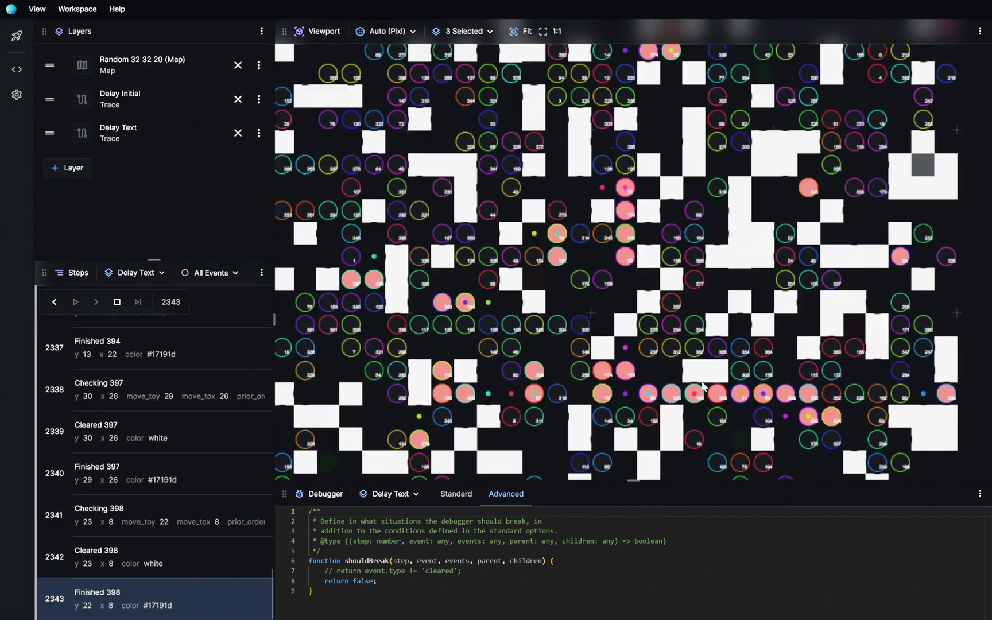
{"action": "left_click_drag", "start_coordinate": [720, 375], "coordinate": [645, 287]}
{"action": "scroll", "coordinate": [644, 287], "scroll_direction": "up", "scroll_amount": 3}
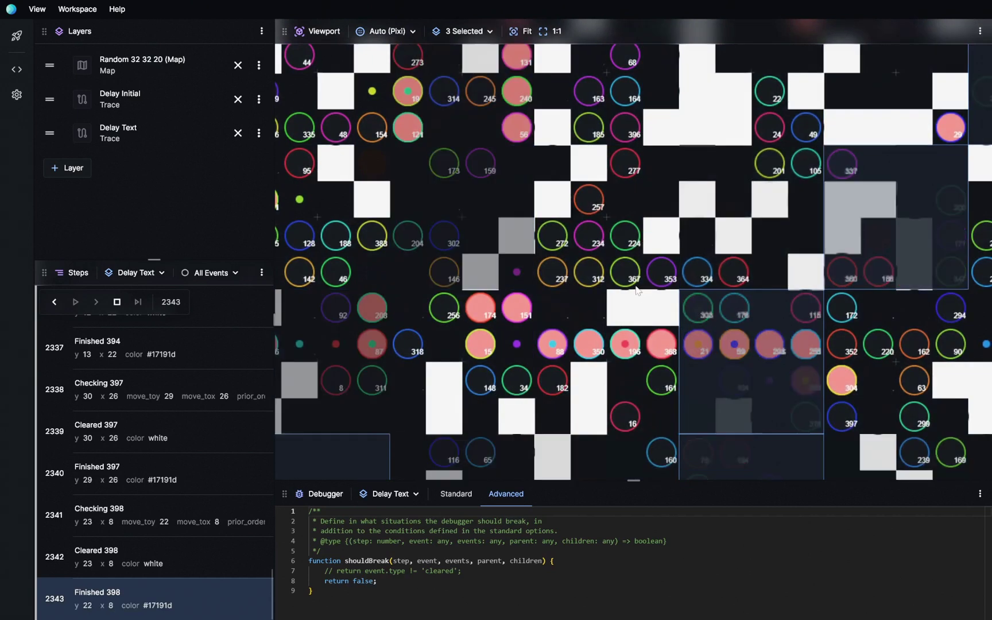
{"action": "scroll", "coordinate": [644, 287], "scroll_direction": "down", "scroll_amount": 6}
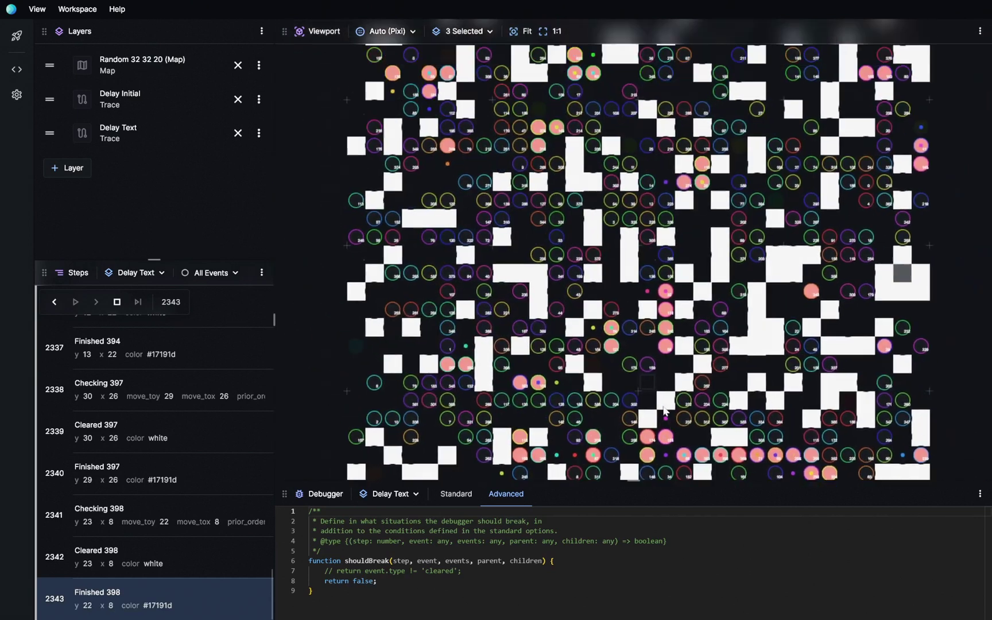
{"action": "scroll", "coordinate": [599, 259], "scroll_direction": "up", "scroll_amount": 4}
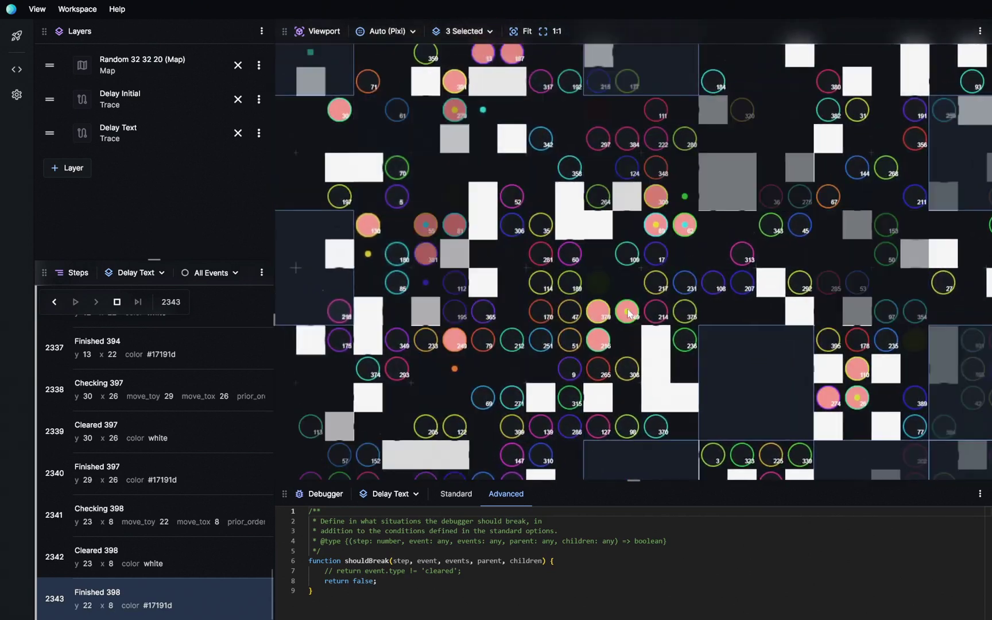
{"action": "left_click_drag", "start_coordinate": [628, 312], "coordinate": [617, 296]}
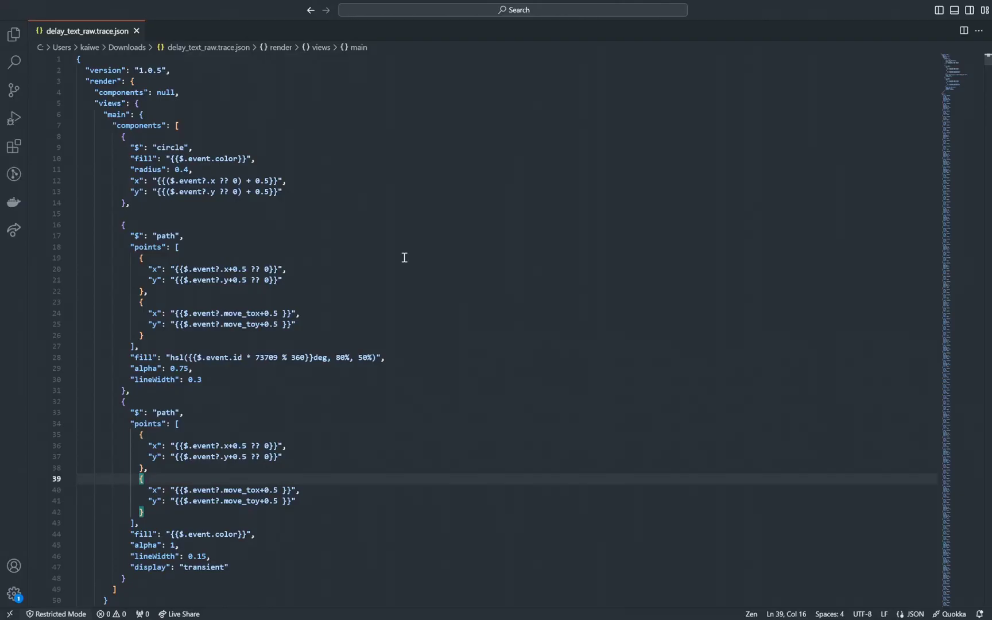
{"action": "scroll", "coordinate": [403, 256], "scroll_direction": "down", "scroll_amount": 10}
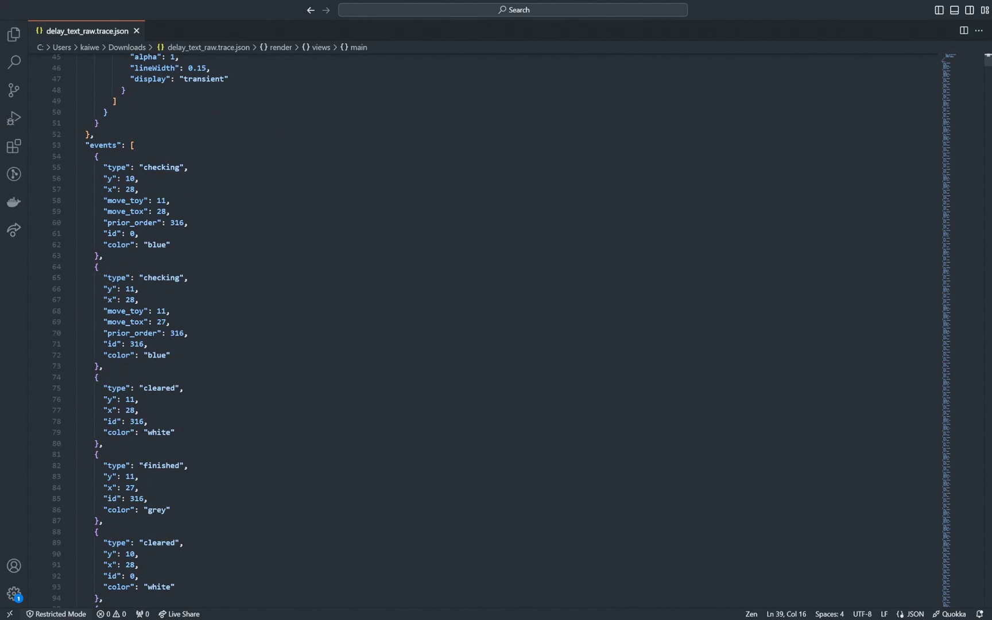
{"action": "scroll", "coordinate": [500, 330], "scroll_direction": "down", "scroll_amount": 20}
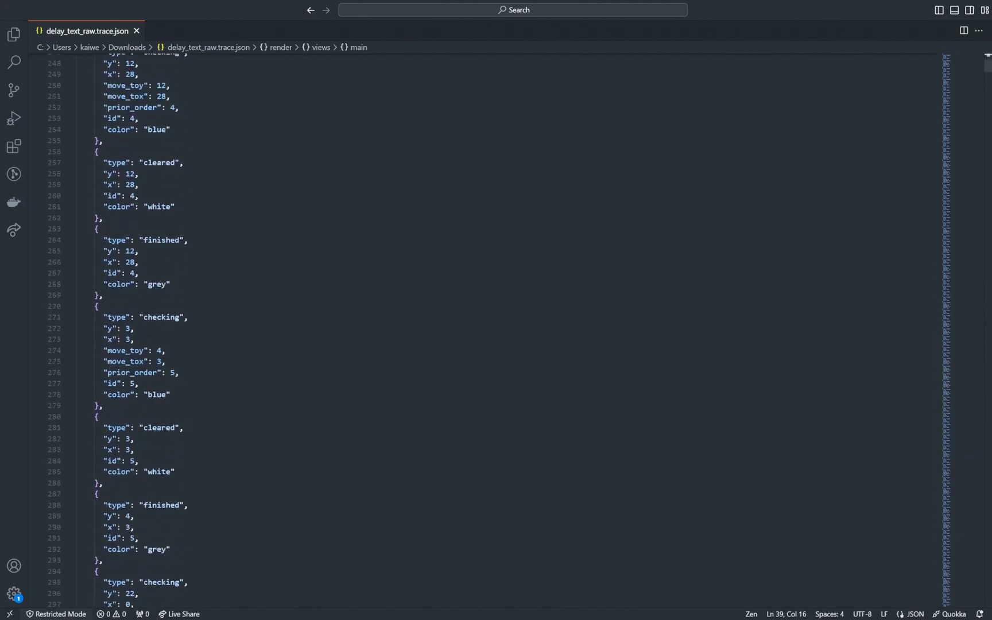
{"action": "scroll", "coordinate": [499, 330], "scroll_direction": "down", "scroll_amount": 20}
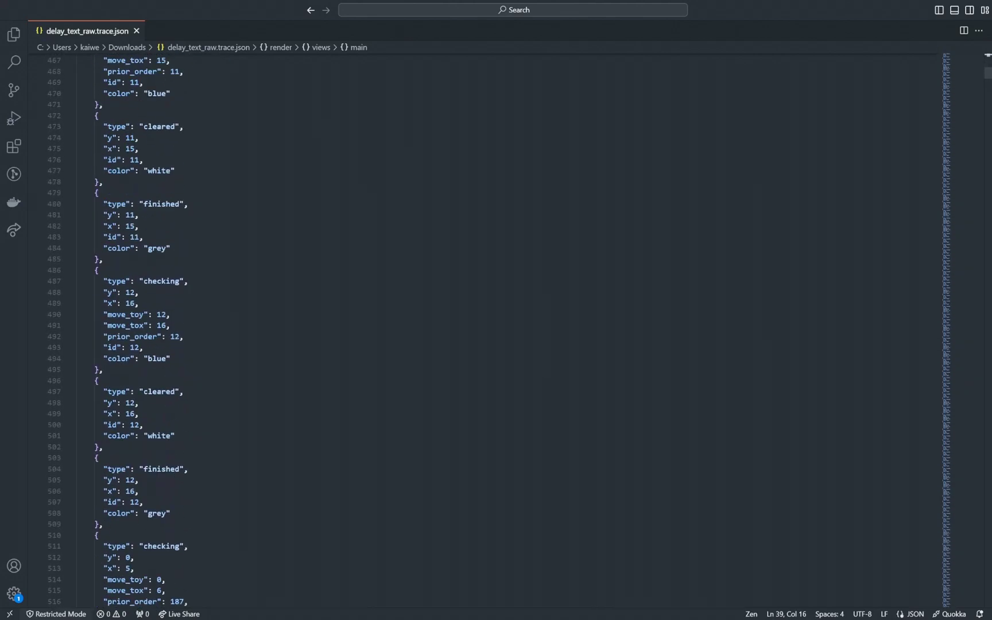
{"action": "scroll", "coordinate": [500, 331], "scroll_direction": "down", "scroll_amount": 8}
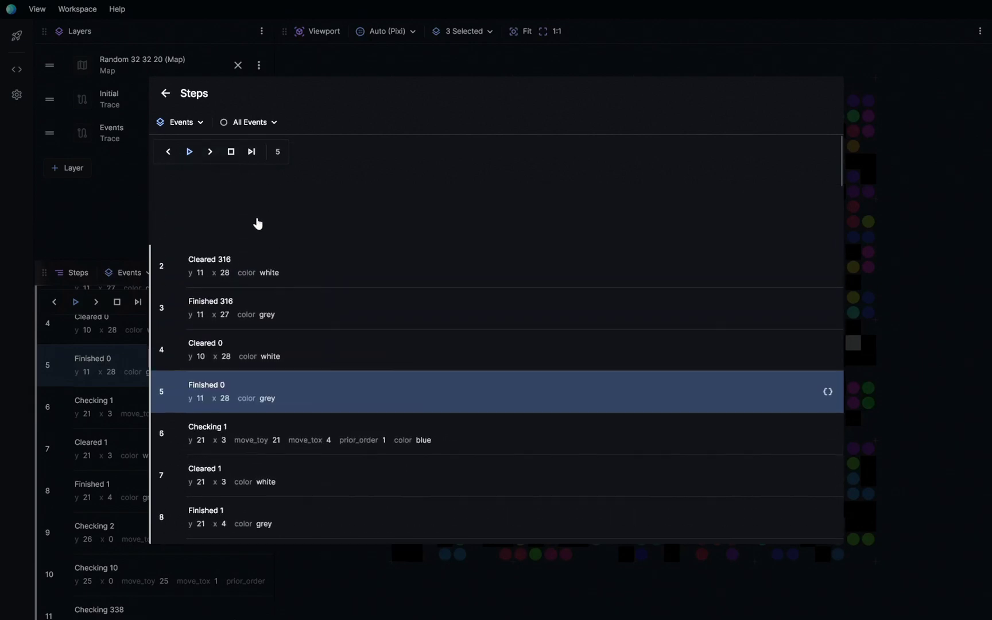
Return the Delay Text trace to step 0 and inspect all properties of the Cleared 0 event.
{"action": "left_click", "coordinate": [230, 200]}
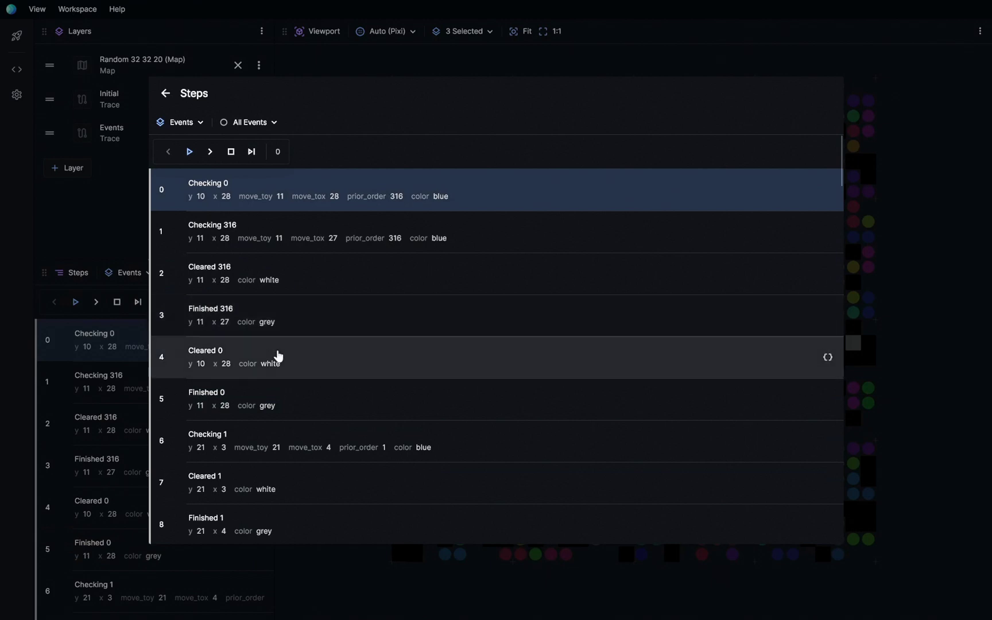
{"action": "left_click", "coordinate": [828, 358]}
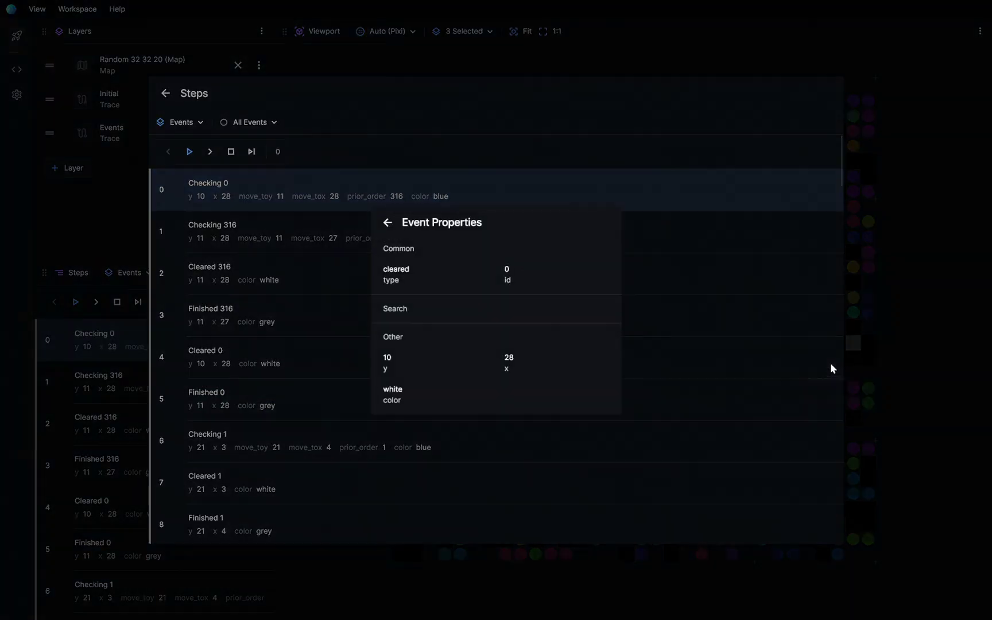
{"action": "left_click", "coordinate": [822, 378]}
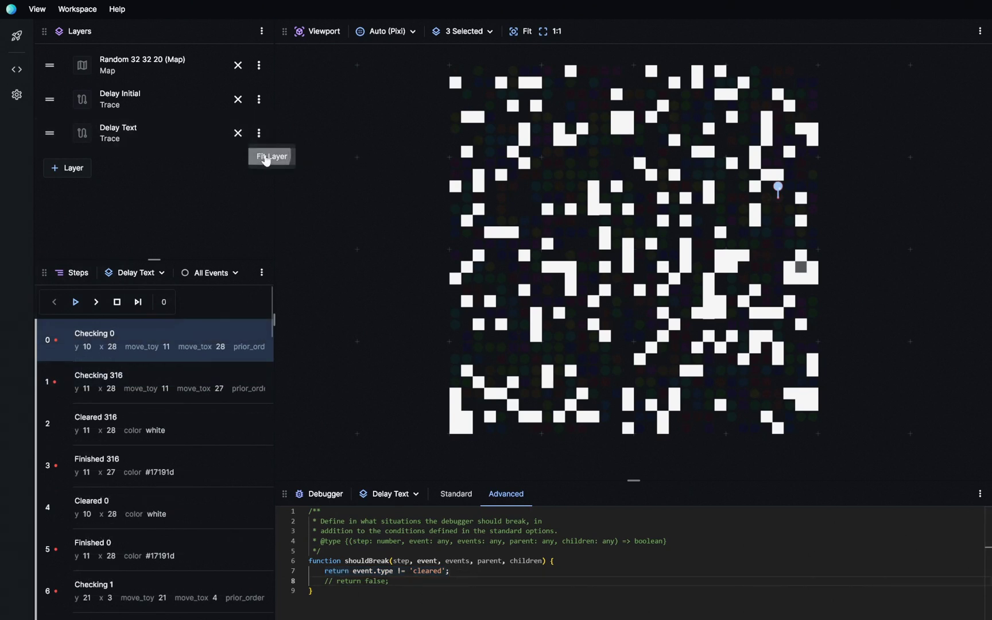
Fit the Delay Text layer, step through breakpoints Checking 316, Finished 316, Finished 0, Checking 1, then fit the map.
{"action": "left_click", "coordinate": [268, 161]}
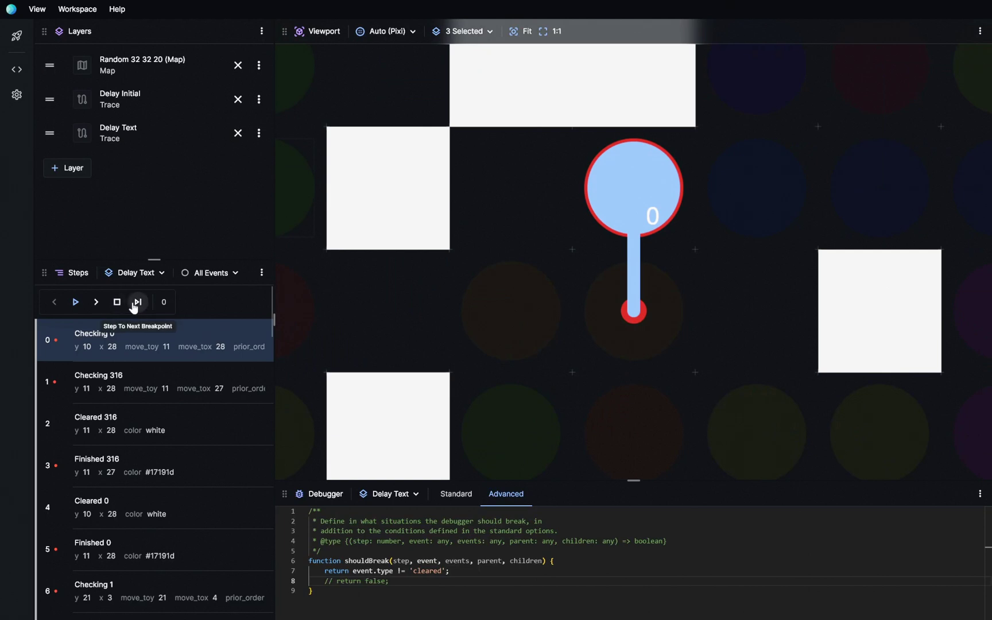
{"action": "left_click", "coordinate": [134, 307]}
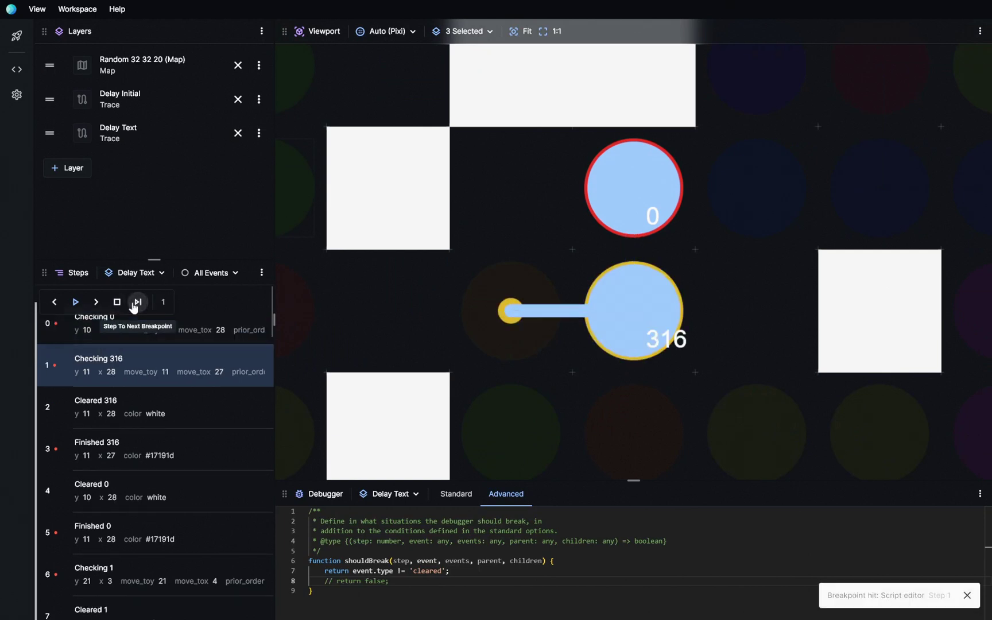
{"action": "left_click", "coordinate": [137, 302]}
{"action": "left_click", "coordinate": [137, 302]}
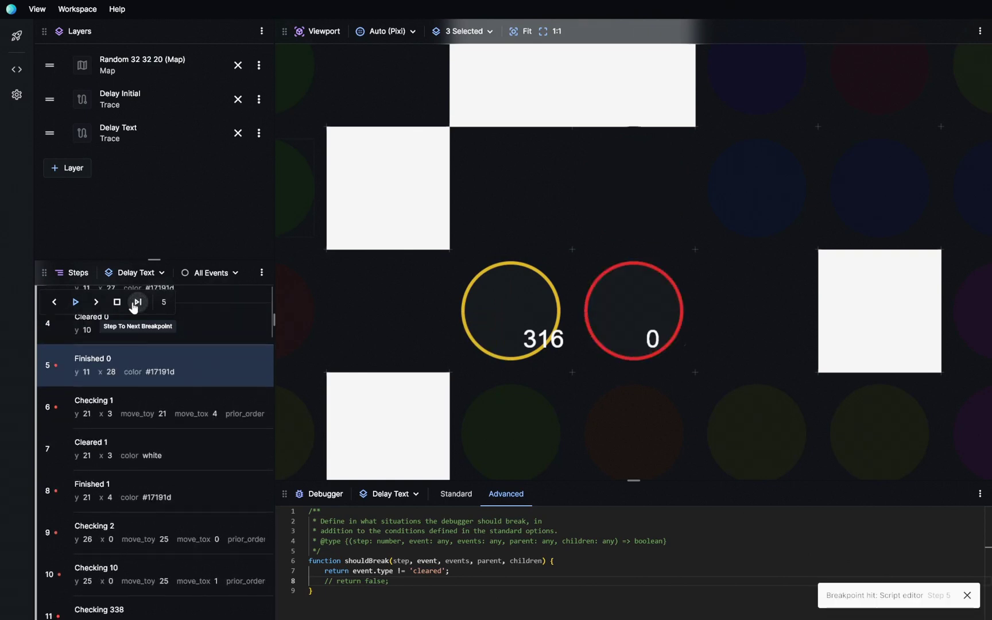
{"action": "left_click", "coordinate": [134, 307]}
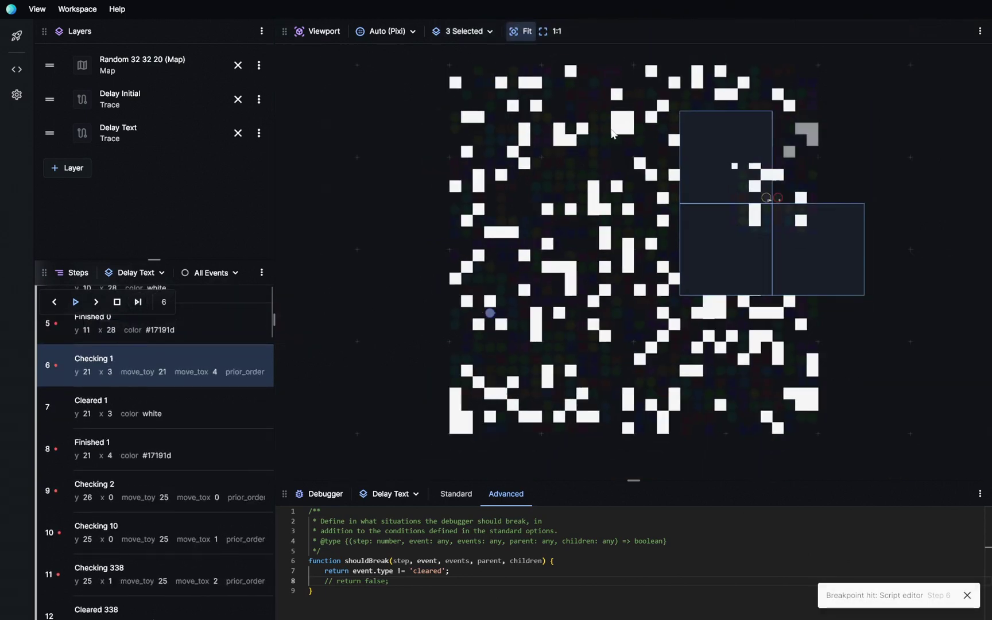
{"action": "left_click", "coordinate": [75, 302]}
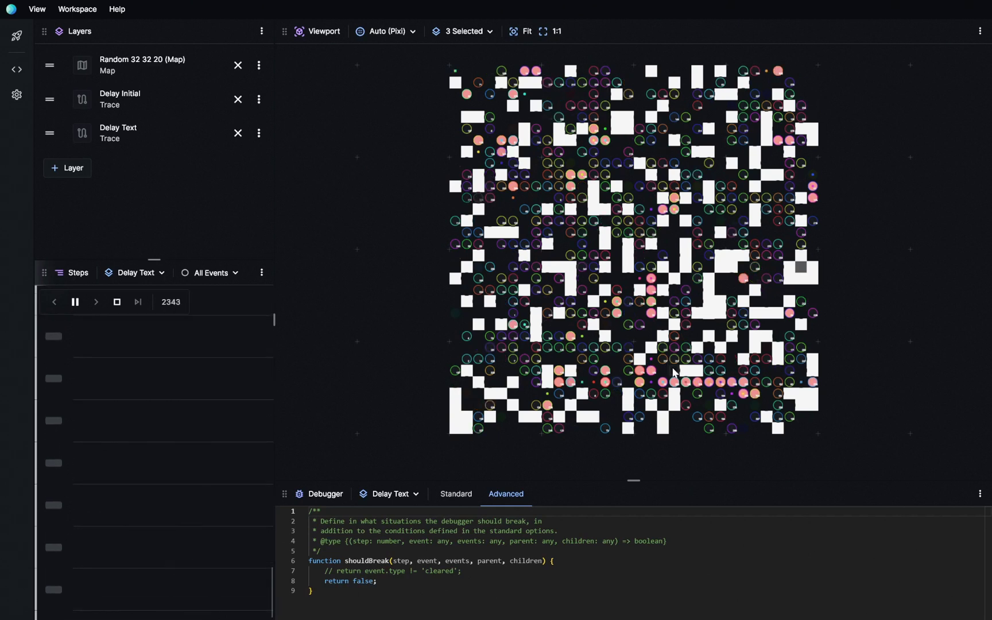
Zoom into the map and show the events recorded at node 300, point (12, 6).
{"action": "scroll", "coordinate": [666, 370], "scroll_direction": "up", "scroll_amount": 5}
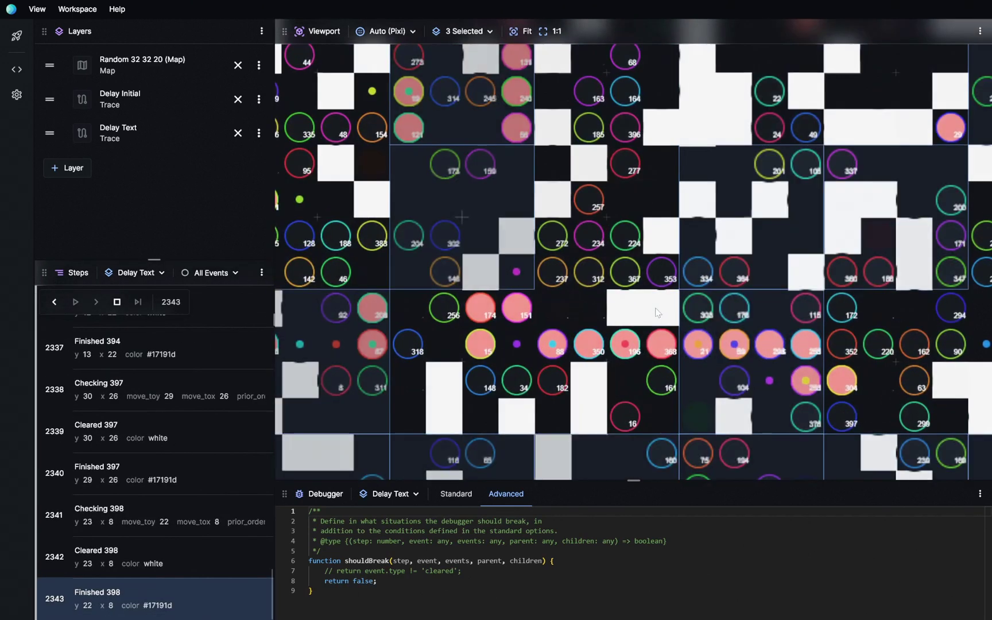
{"action": "scroll", "coordinate": [603, 287], "scroll_direction": "down", "scroll_amount": 5}
{"action": "scroll", "coordinate": [603, 287], "scroll_direction": "up", "scroll_amount": 5}
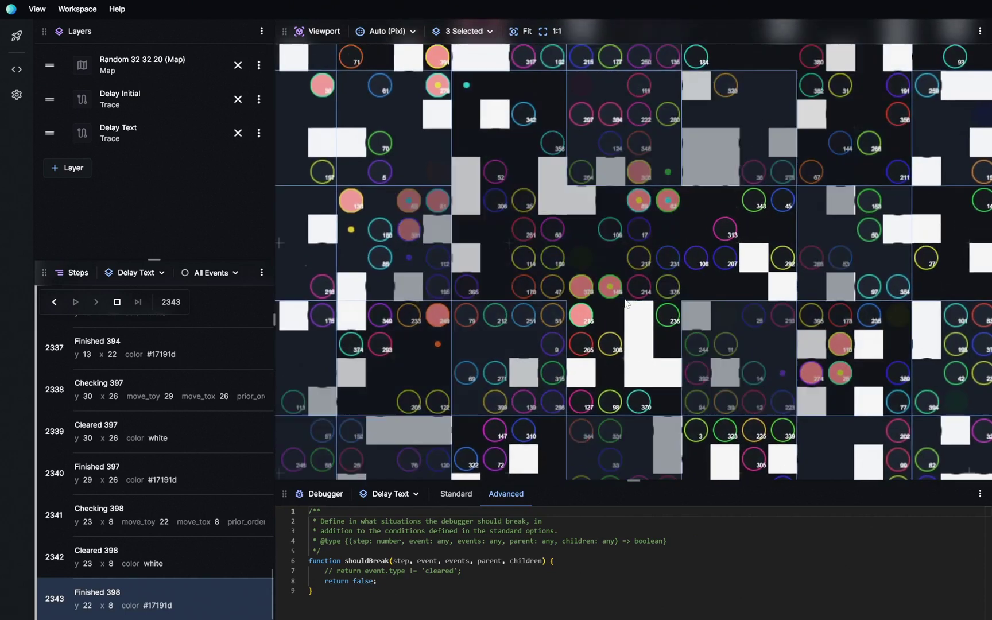
{"action": "scroll", "coordinate": [606, 274], "scroll_direction": "up", "scroll_amount": 2}
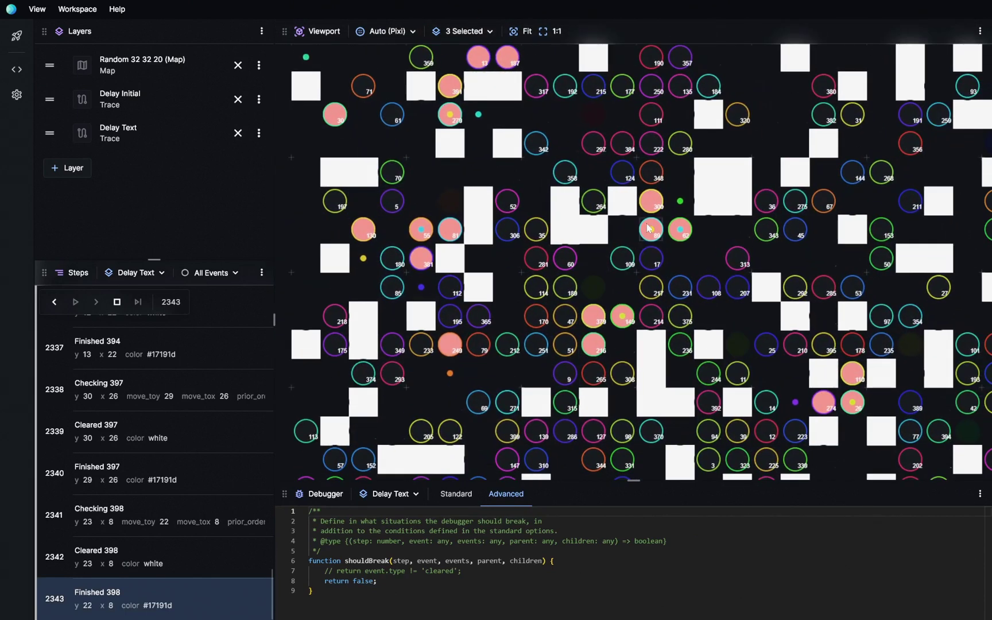
{"action": "left_click", "coordinate": [650, 231]}
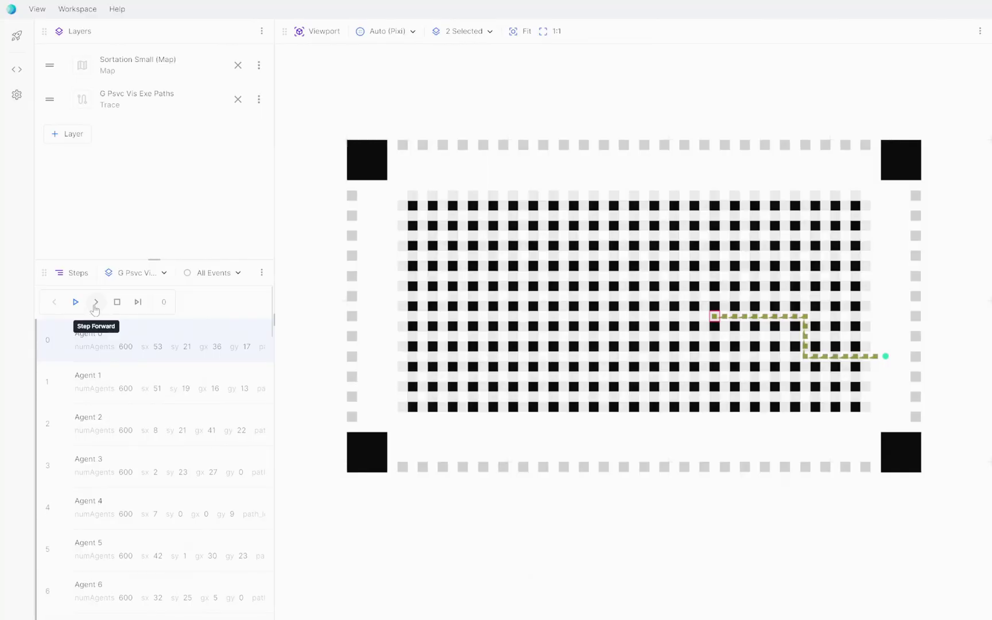
Step forward through the paths of Agents 1 to 4 on the Sortation Small warehouse map.
{"action": "left_click", "coordinate": [96, 303]}
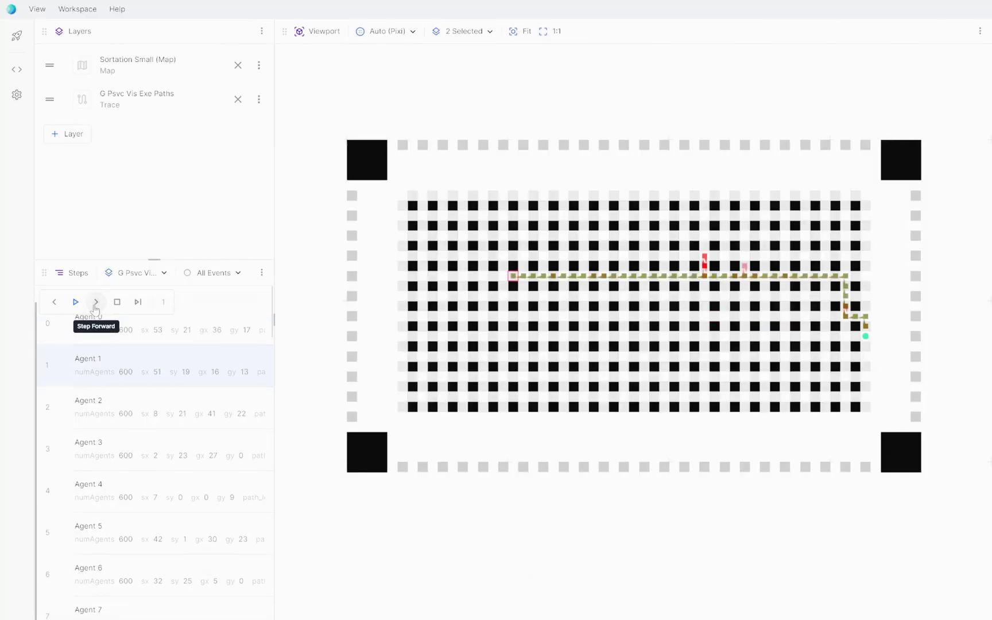
{"action": "left_click", "coordinate": [96, 302]}
{"action": "left_click", "coordinate": [95, 302]}
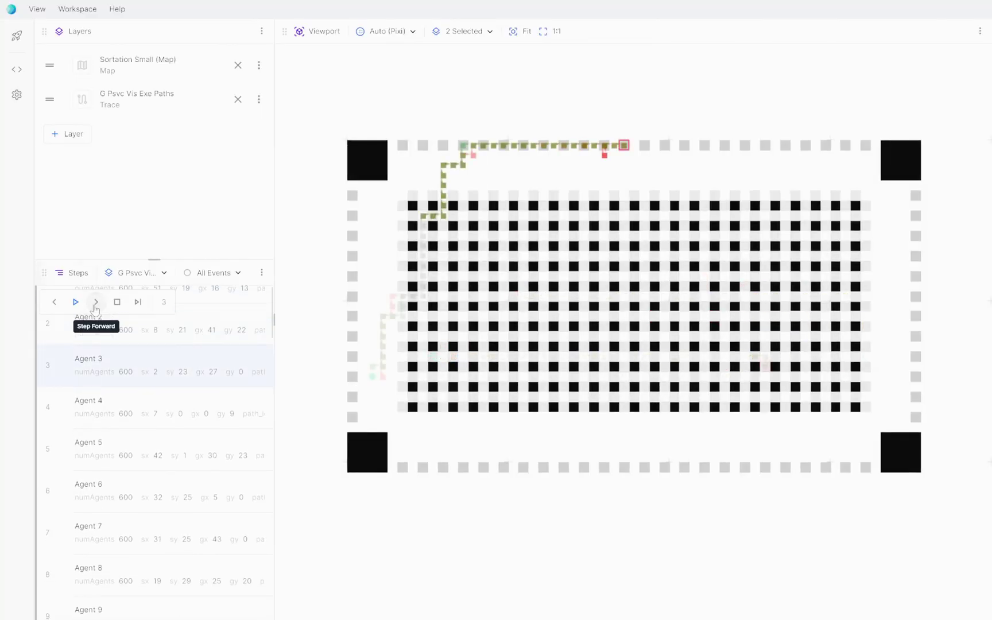
{"action": "left_click", "coordinate": [95, 303]}
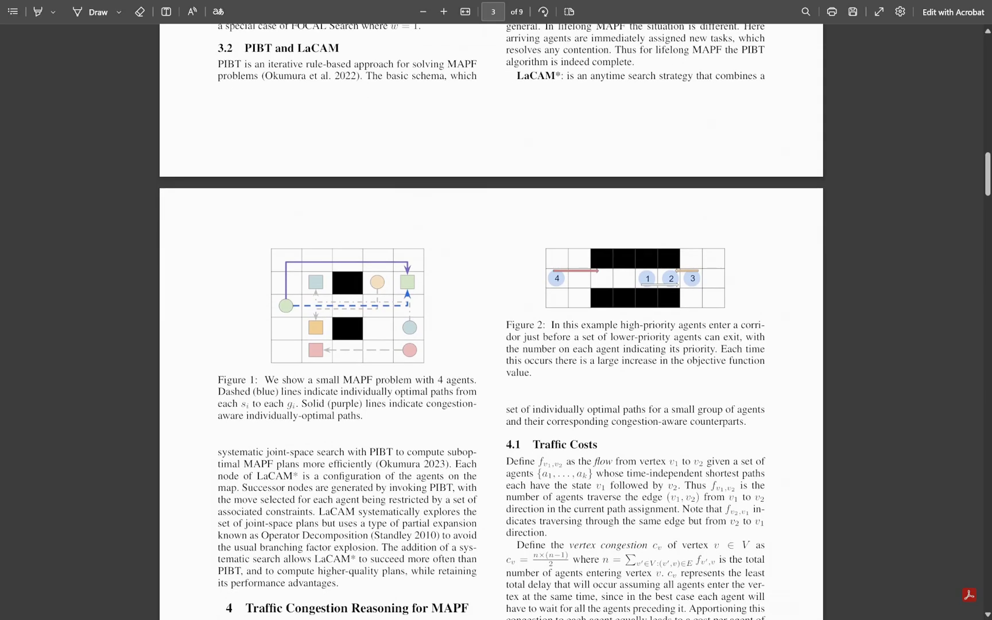
{"action": "scroll", "coordinate": [493, 321], "scroll_direction": "down", "scroll_amount": 2}
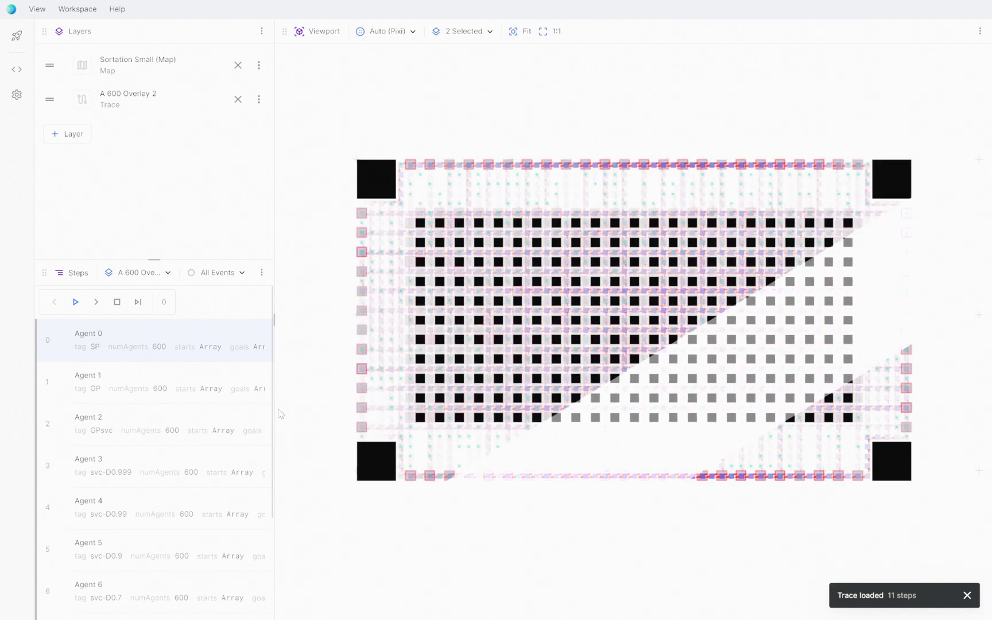
Switch between the GP and SP traffic heatmap overlays and zoom into the warehouse map.
{"action": "left_click", "coordinate": [95, 302]}
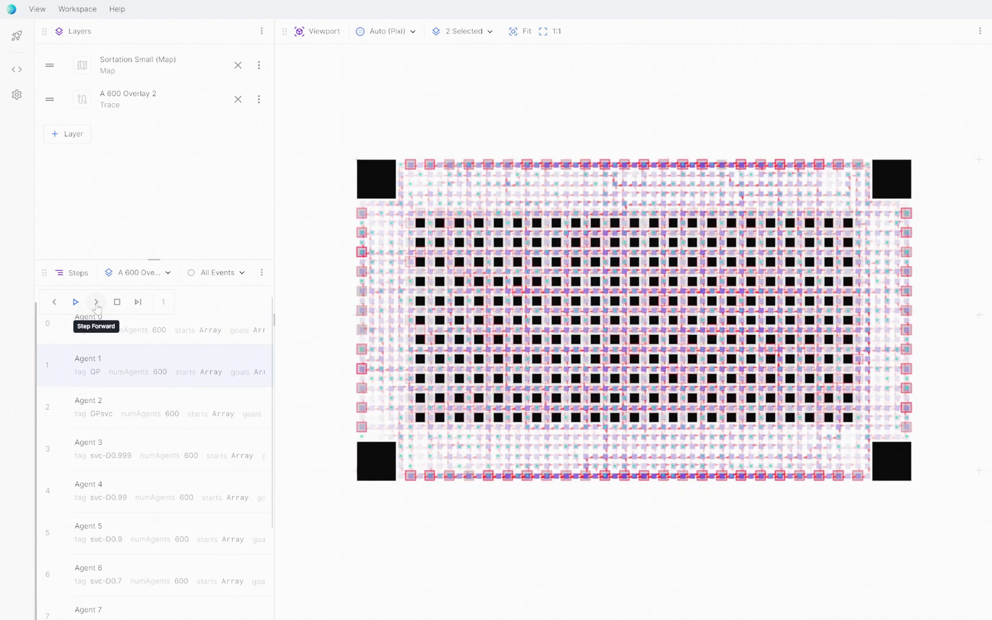
{"action": "left_click", "coordinate": [118, 302]}
{"action": "scroll", "coordinate": [487, 281], "scroll_direction": "up", "scroll_amount": 3}
{"action": "scroll", "coordinate": [487, 281], "scroll_direction": "up", "scroll_amount": 5}
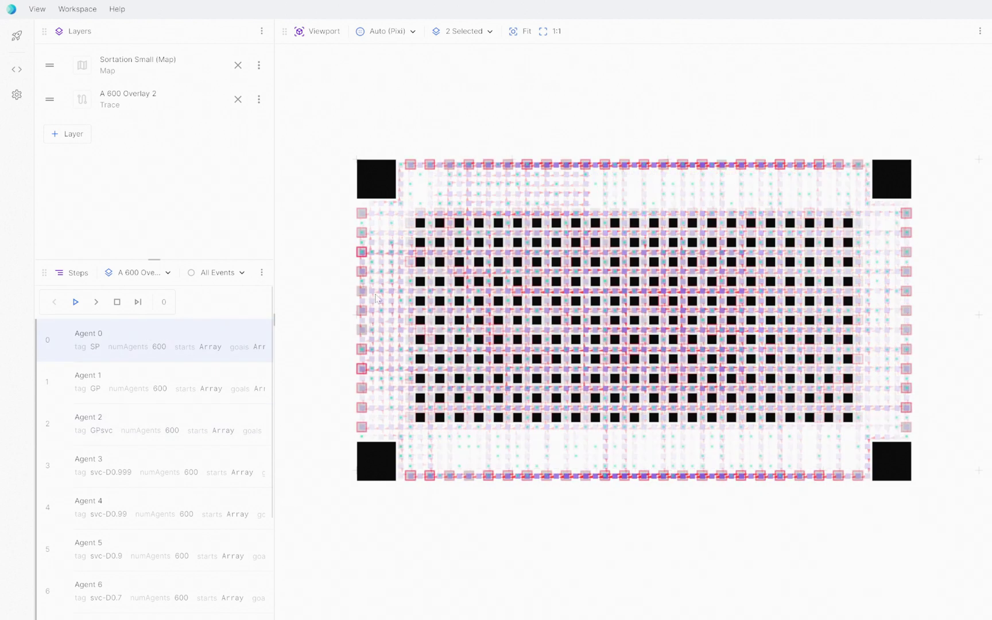
{"action": "scroll", "coordinate": [490, 281], "scroll_direction": "up", "scroll_amount": 5}
{"action": "scroll", "coordinate": [488, 284], "scroll_direction": "up", "scroll_amount": 8}
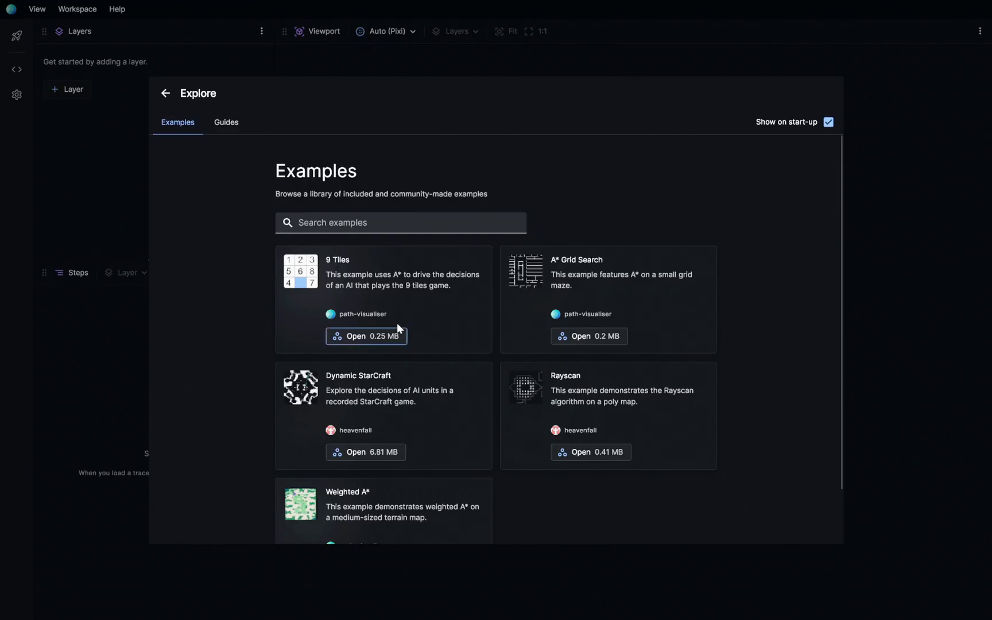
Open the 9 Tiles example, then open A* Grid Search from the examples gallery.
{"action": "left_click", "coordinate": [394, 336]}
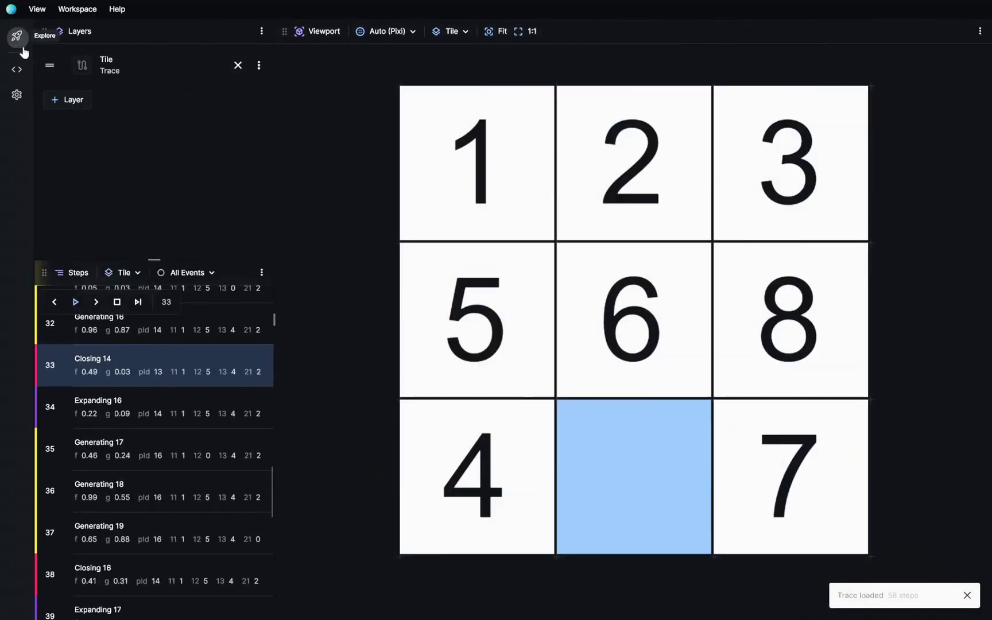
{"action": "left_click", "coordinate": [18, 37]}
{"action": "scroll", "coordinate": [129, 278], "scroll_direction": "down", "scroll_amount": 2}
{"action": "left_click", "coordinate": [127, 248]}
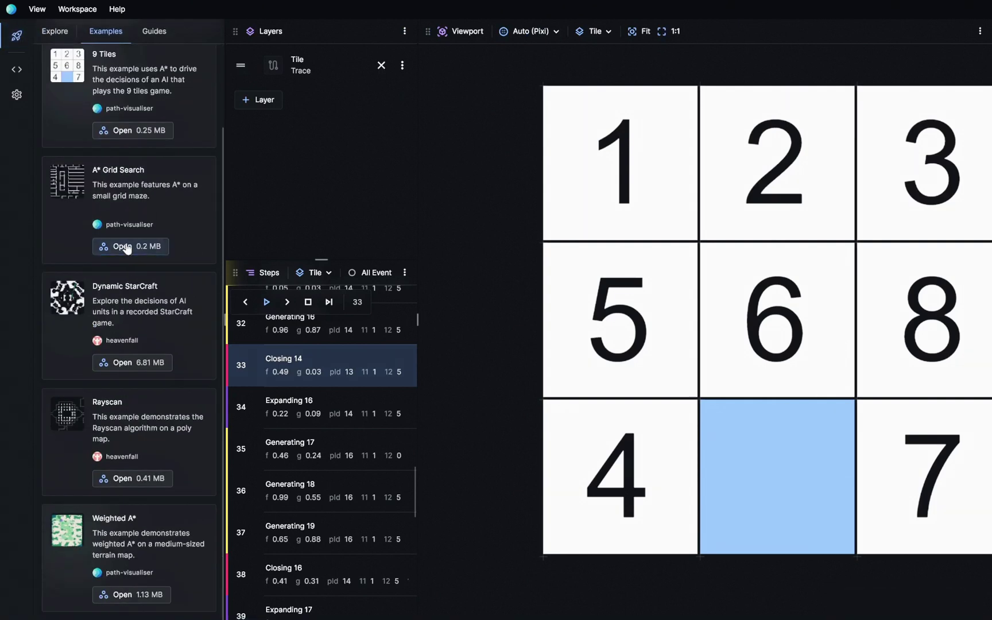